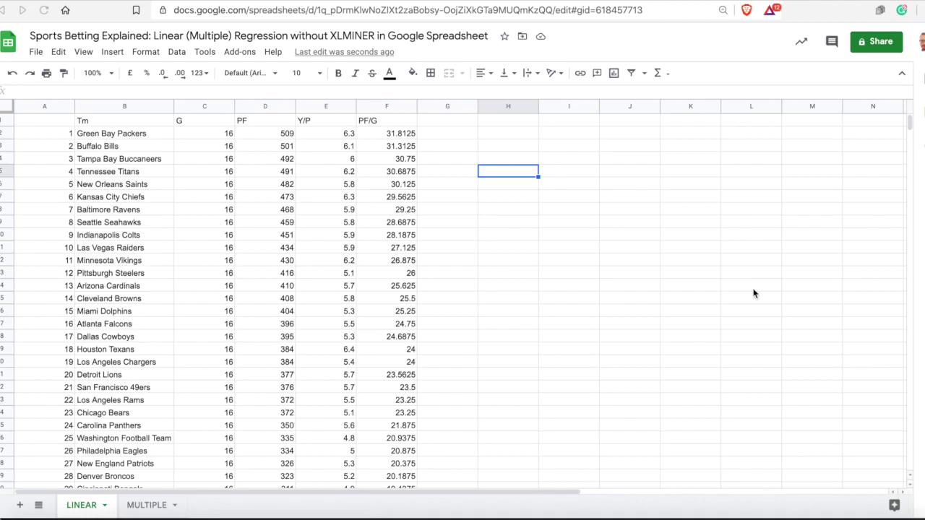
{"action": "left_click", "coordinate": [241, 52]}
{"action": "mouse_move", "coordinate": [266, 124]}
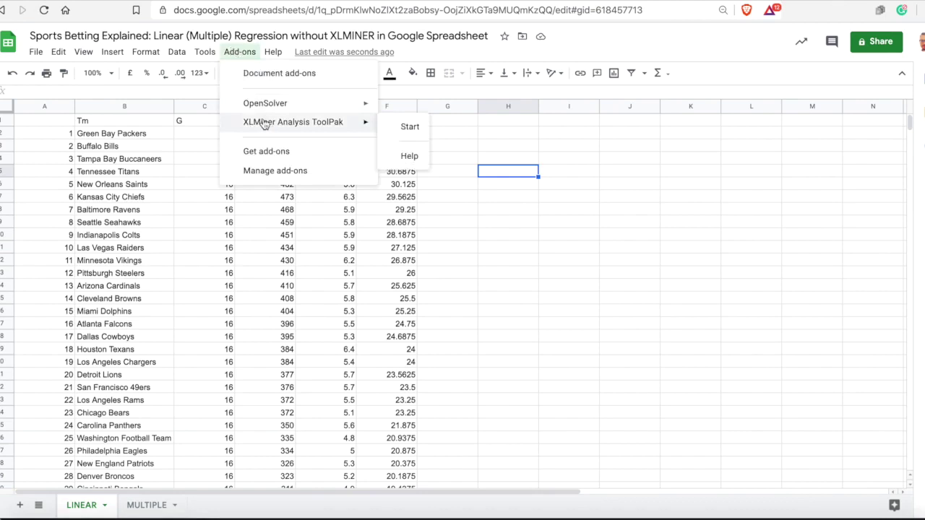
{"action": "left_click", "coordinate": [496, 273]}
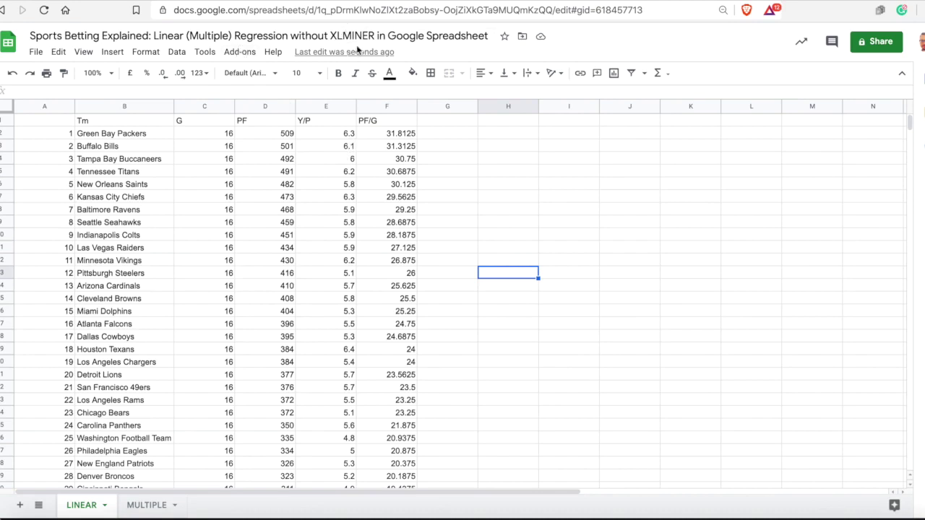
Start the XLMiner Analysis ToolPak add-on and open its Linear Regression settings
{"action": "left_click", "coordinate": [239, 58]}
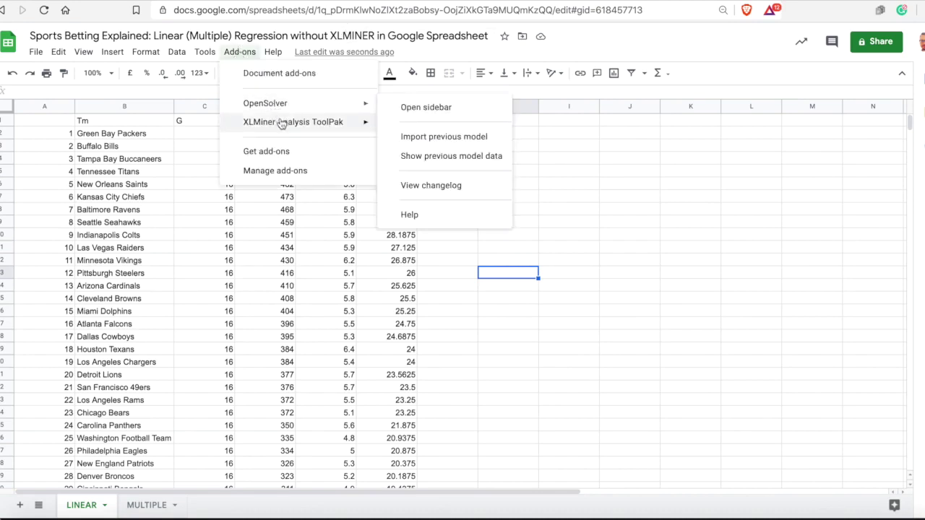
{"action": "mouse_move", "coordinate": [281, 124]}
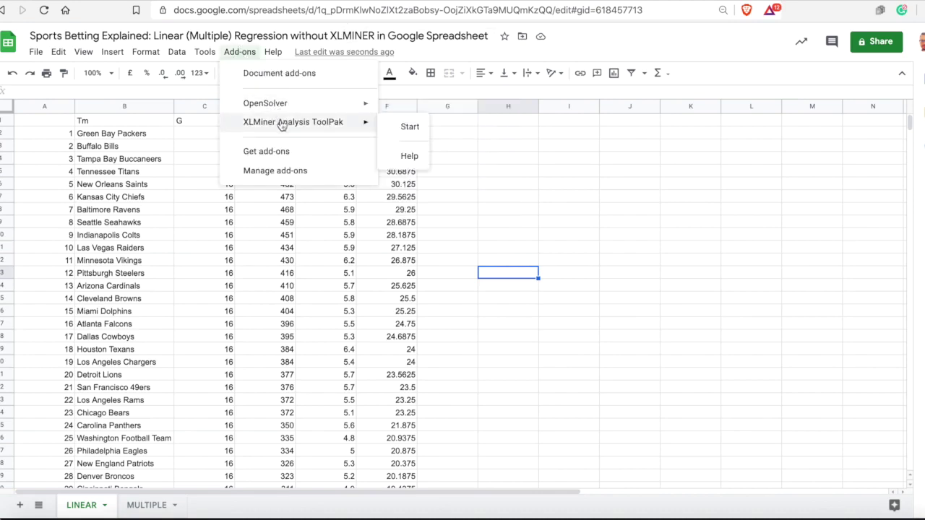
{"action": "left_click", "coordinate": [406, 127]}
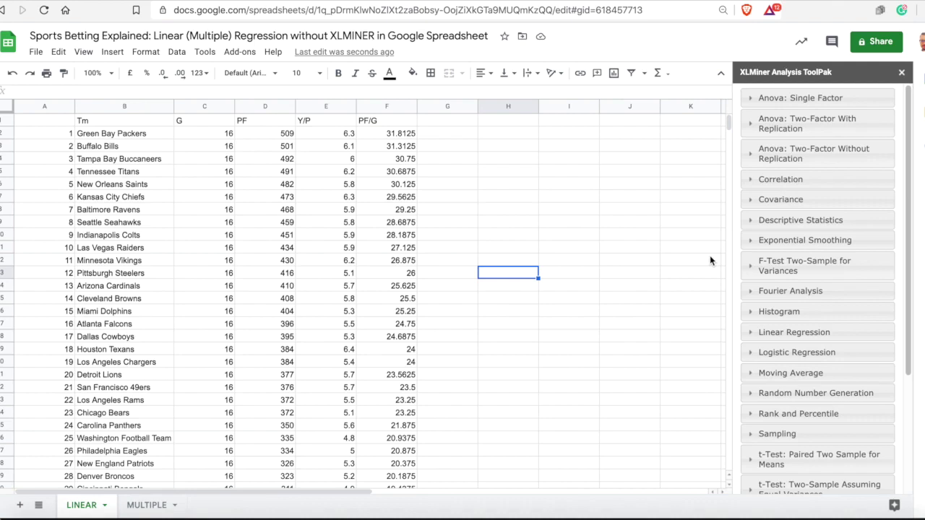
{"action": "left_click", "coordinate": [785, 337]}
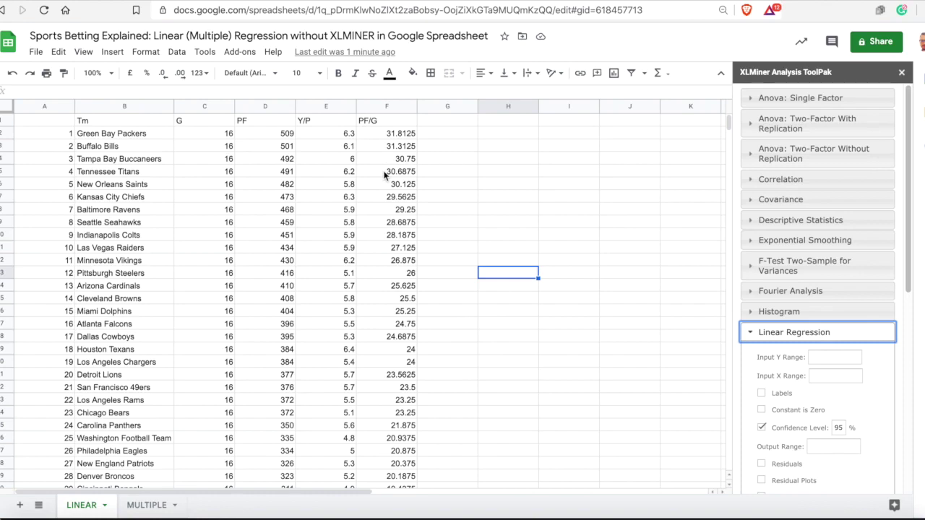
Set the regression's Y range to the PF/G values F2:F33 and its X range to the Y/P values E2:E33
{"action": "left_click_drag", "start_coordinate": [380, 132], "coordinate": [325, 133]}
{"action": "left_click", "coordinate": [827, 358]}
{"action": "left_click", "coordinate": [829, 375]}
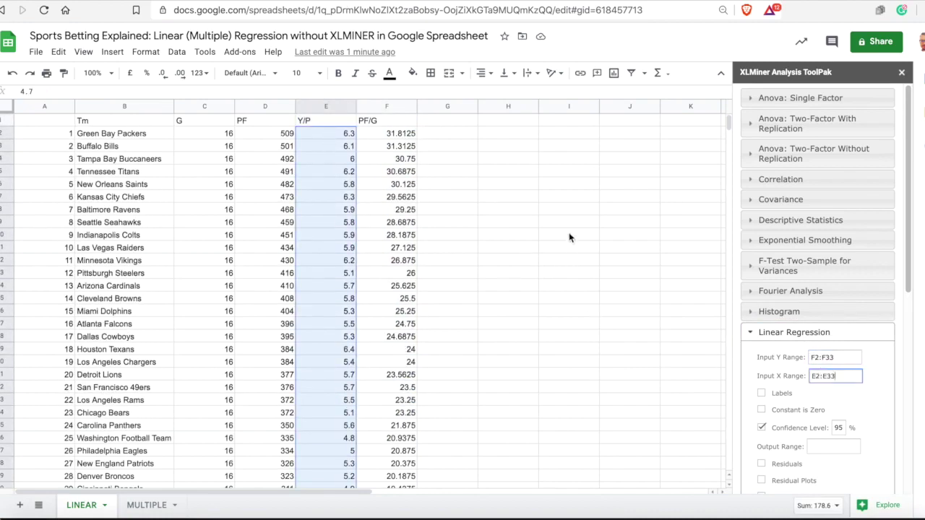
Run the linear regression with its output range set to H2, and close the XLMiner sidebar
{"action": "left_click_drag", "start_coordinate": [366, 492], "coordinate": [412, 492]}
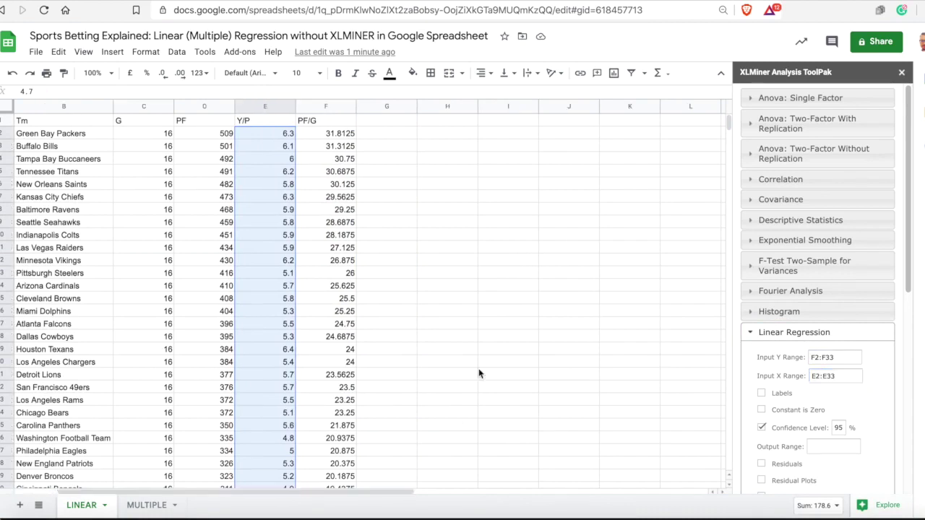
{"action": "left_click", "coordinate": [445, 135]}
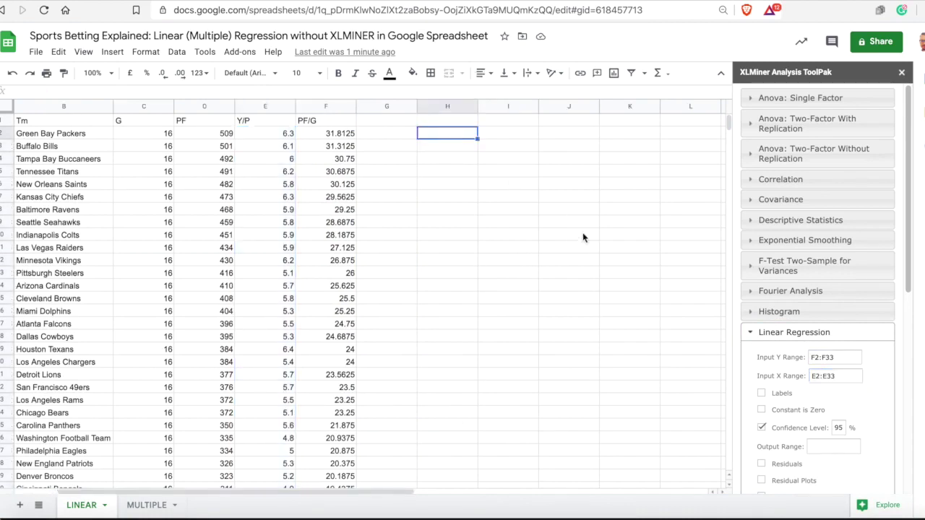
{"action": "left_click", "coordinate": [829, 445]}
{"action": "type", "text": "H2"}
{"action": "scroll", "coordinate": [752, 304], "scroll_direction": "down", "scroll_amount": 4}
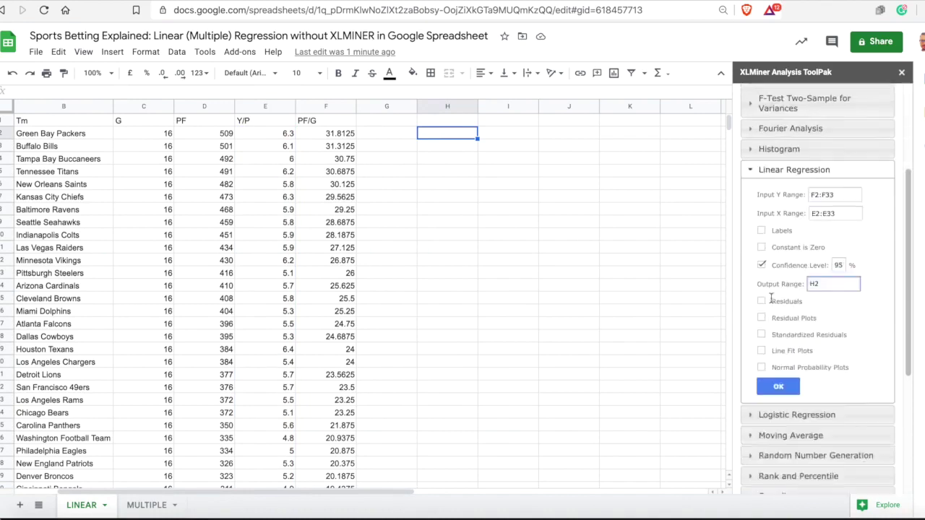
{"action": "left_click", "coordinate": [778, 277]}
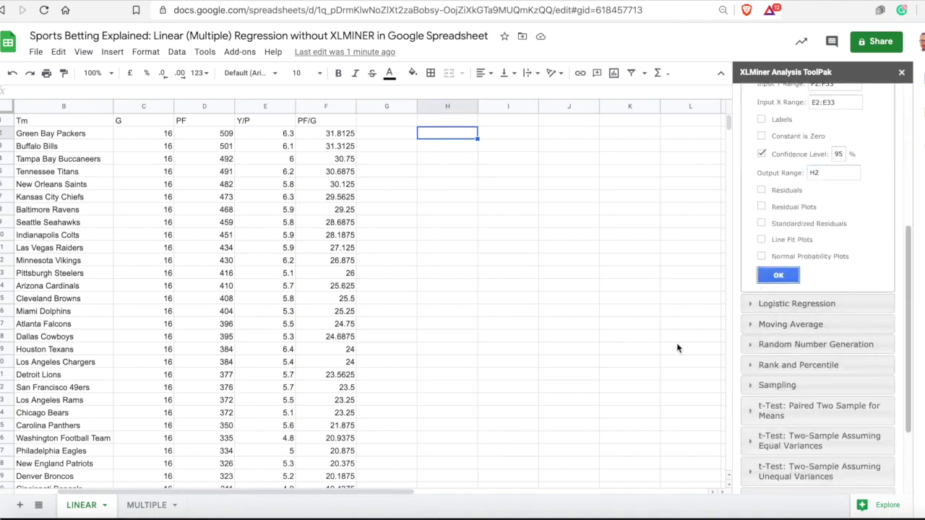
{"action": "left_click_drag", "start_coordinate": [358, 490], "coordinate": [516, 487]}
{"action": "left_click", "coordinate": [901, 72]}
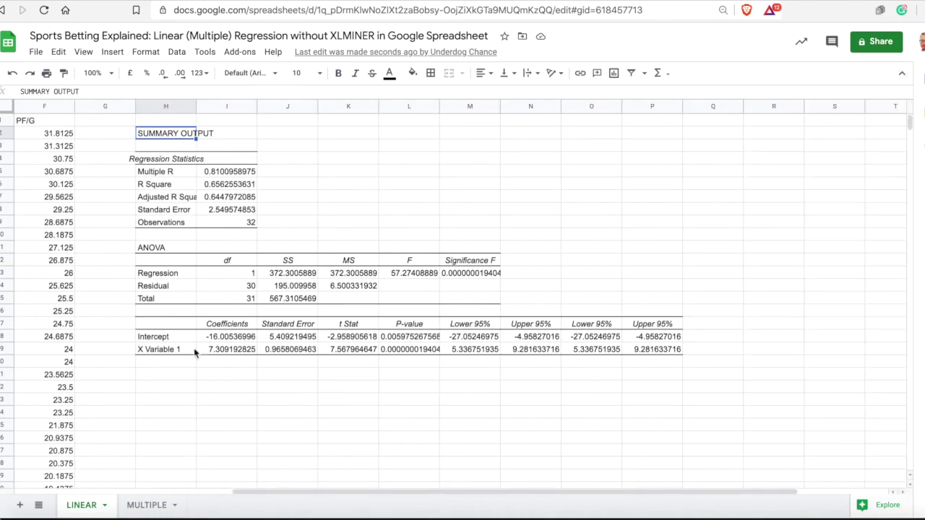
Bold the Intercept and X Variable 1 coefficients block H17:I19 and the R Square row in the summary output
{"action": "left_click_drag", "start_coordinate": [177, 326], "coordinate": [239, 349]}
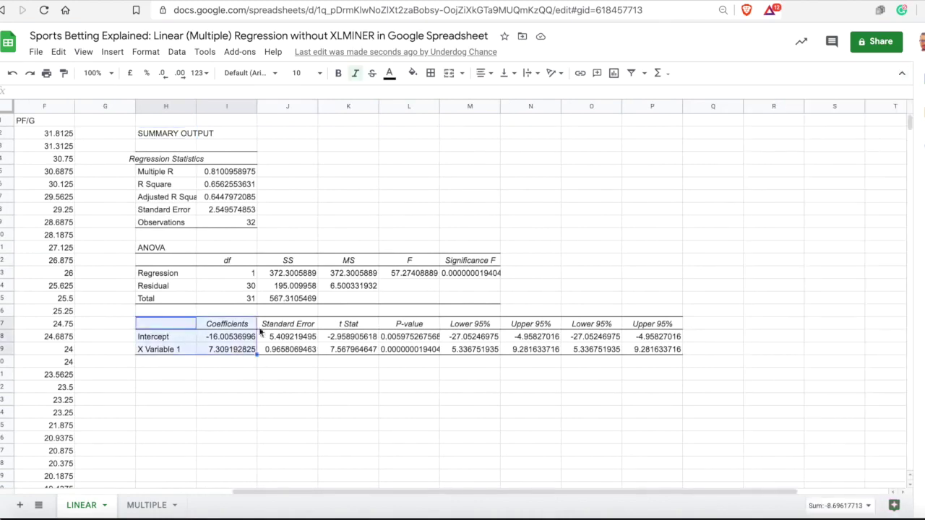
{"action": "left_click", "coordinate": [338, 73]}
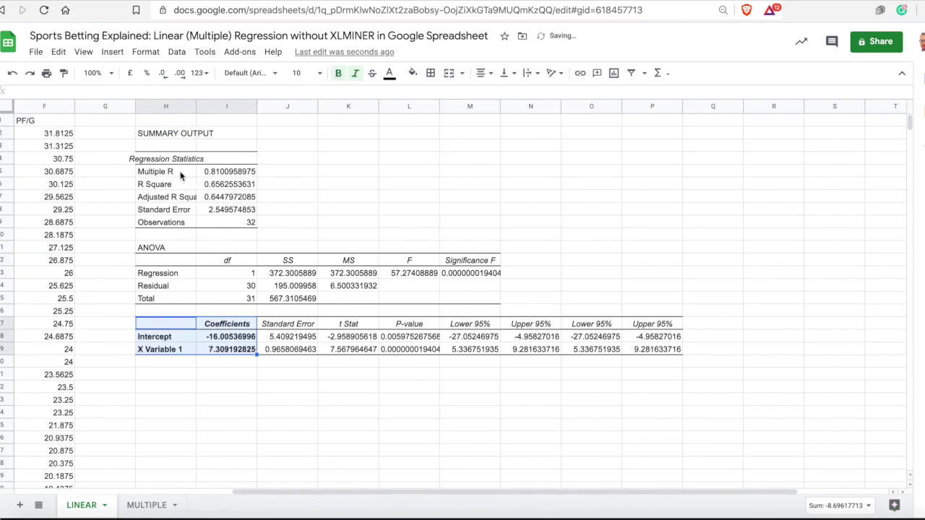
{"action": "left_click_drag", "start_coordinate": [142, 187], "coordinate": [253, 188]}
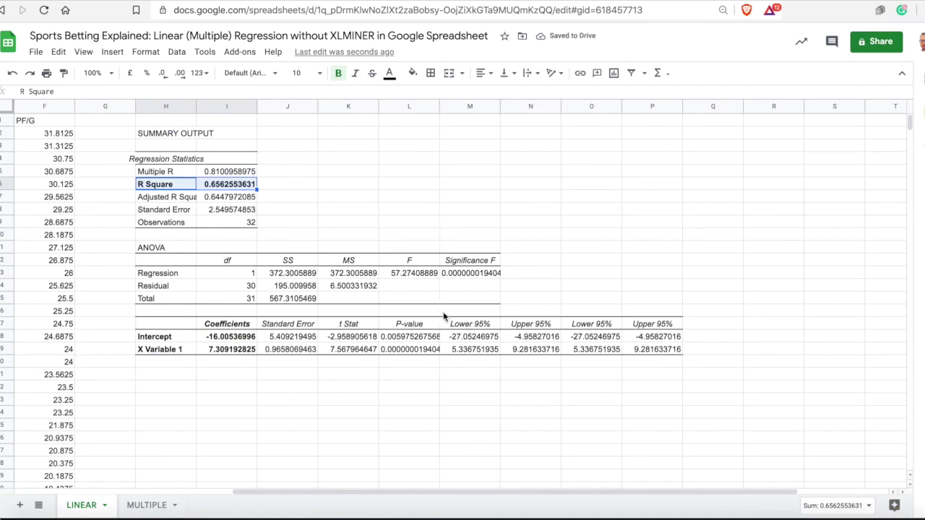
Insert a chart from the Y/P and PF/G values in E2:F33
{"action": "left_click_drag", "start_coordinate": [335, 490], "coordinate": [229, 492]}
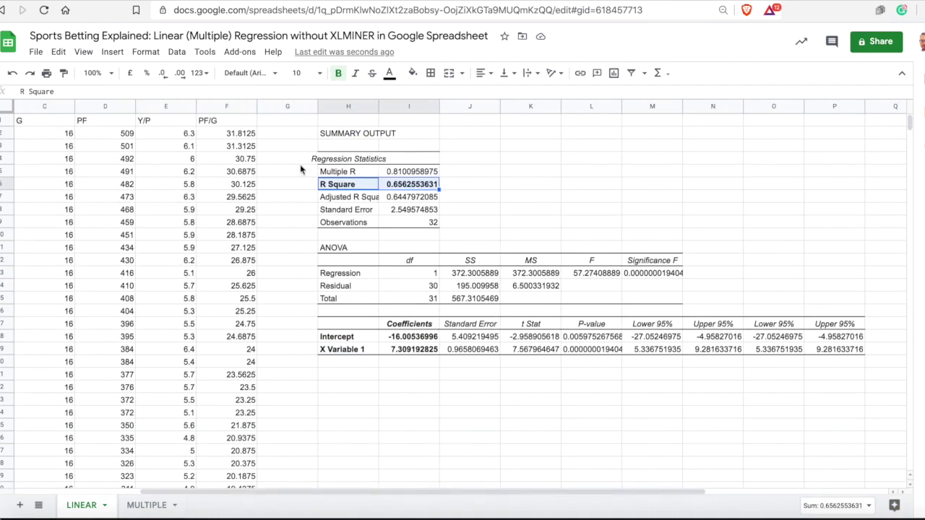
{"action": "left_click_drag", "start_coordinate": [182, 136], "coordinate": [222, 288]}
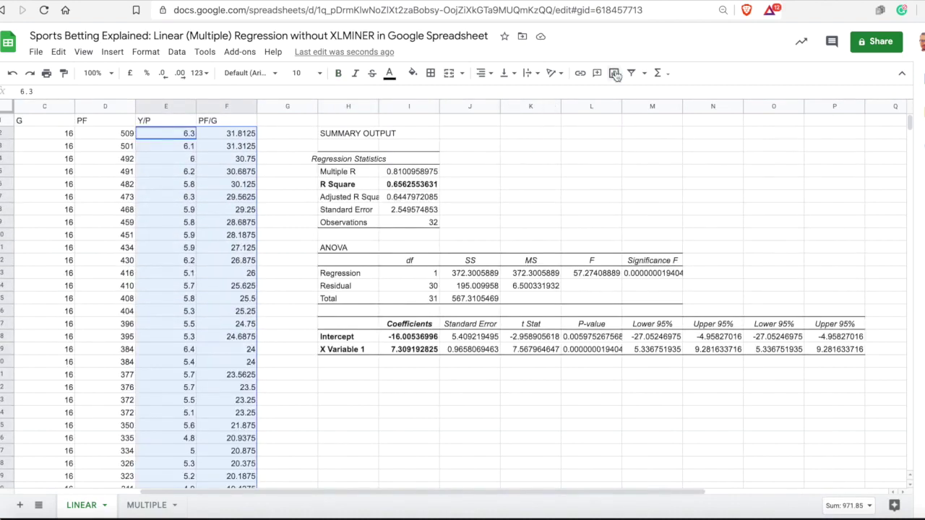
{"action": "key", "text": "alt+i"}
{"action": "key", "text": "h"}
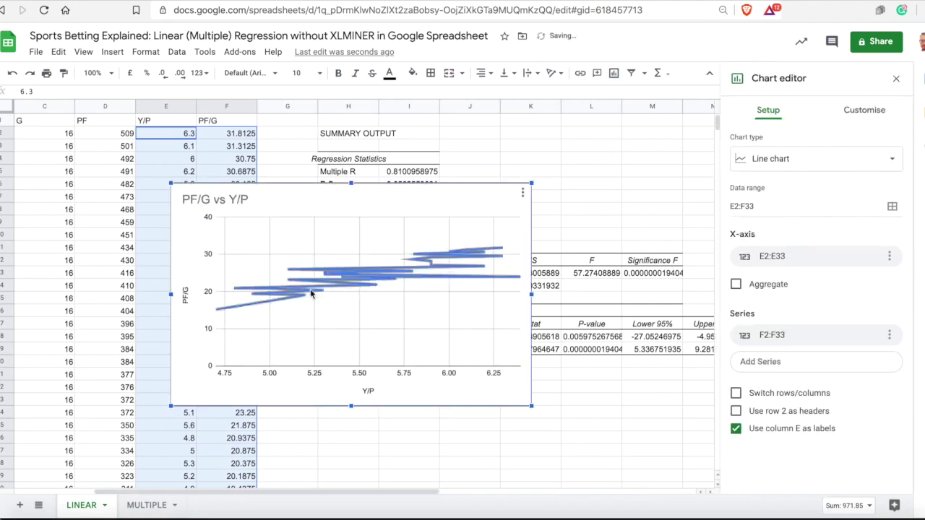
Add a linear trend line to the chart's series and show its R² value
{"action": "left_click", "coordinate": [864, 110]}
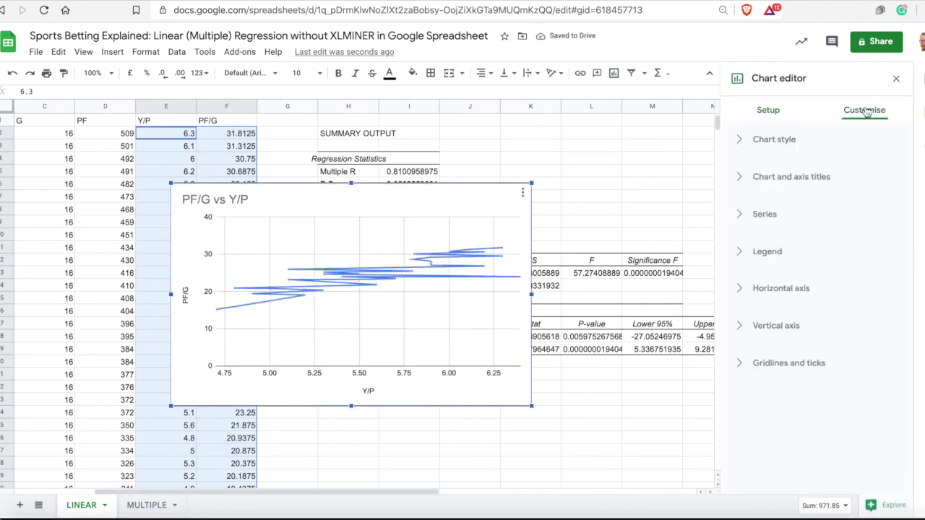
{"action": "left_click", "coordinate": [770, 214]}
{"action": "scroll", "coordinate": [789, 300], "scroll_direction": "down", "scroll_amount": 2}
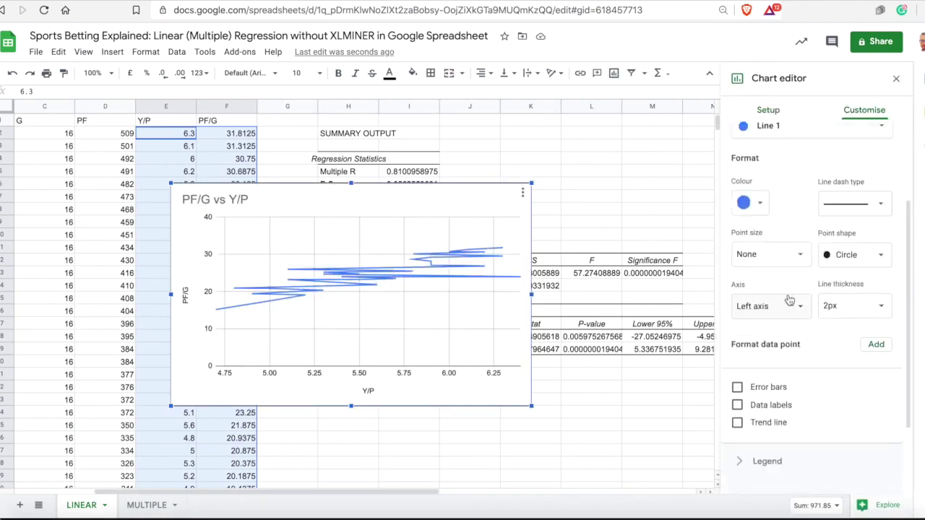
{"action": "left_click", "coordinate": [770, 401]}
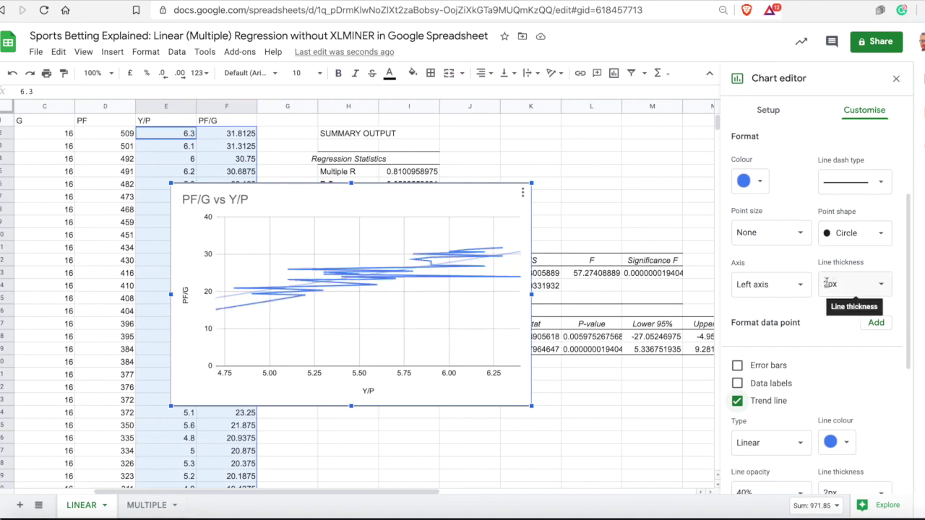
{"action": "scroll", "coordinate": [827, 282], "scroll_direction": "down", "scroll_amount": 3}
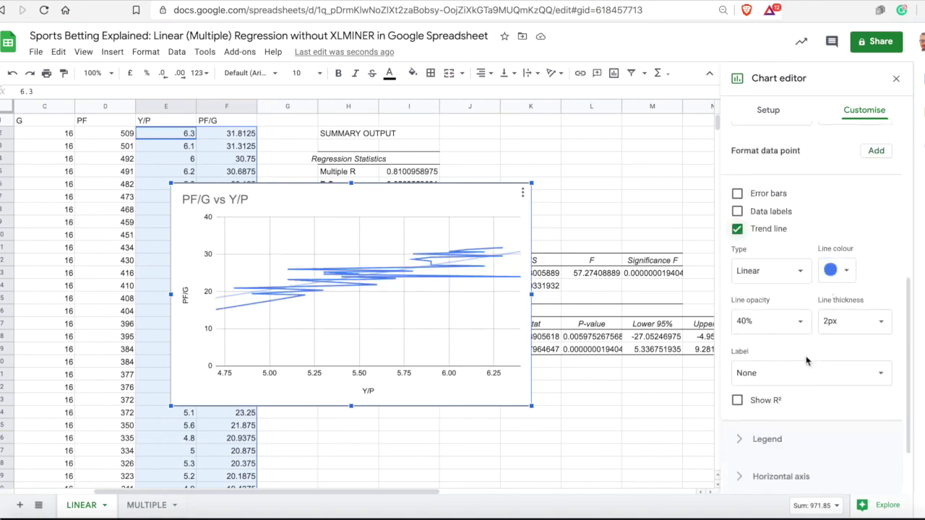
{"action": "left_click", "coordinate": [737, 401]}
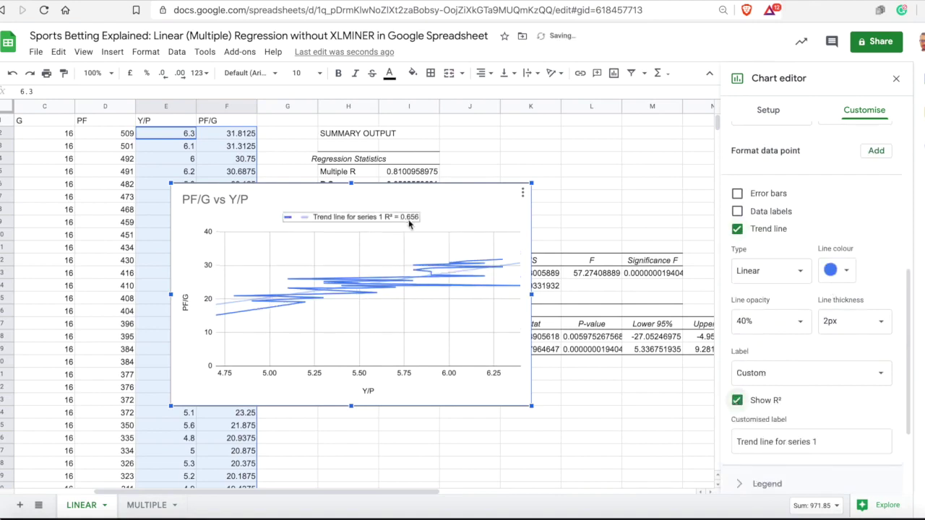
Set the trend line's label to Use equation and move the chart beside the data, over the lower regression output
{"action": "left_click_drag", "start_coordinate": [516, 226], "coordinate": [513, 268]}
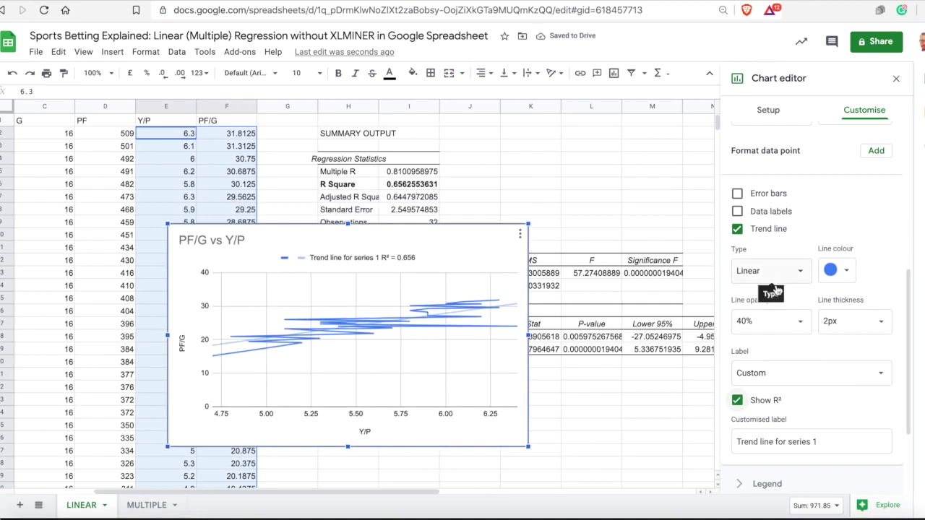
{"action": "left_click", "coordinate": [793, 376]}
{"action": "left_click", "coordinate": [785, 389]}
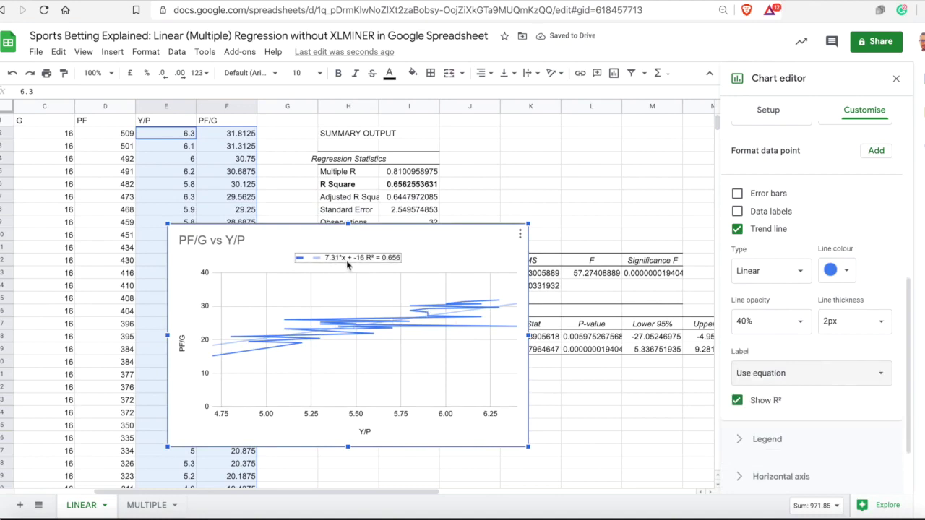
{"action": "left_click_drag", "start_coordinate": [490, 237], "coordinate": [226, 296]}
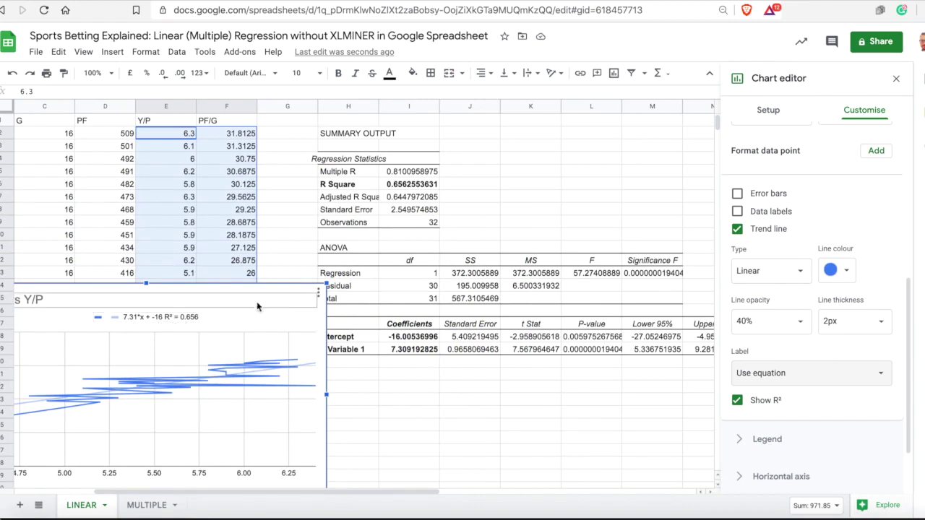
{"action": "left_click_drag", "start_coordinate": [274, 302], "coordinate": [700, 292]}
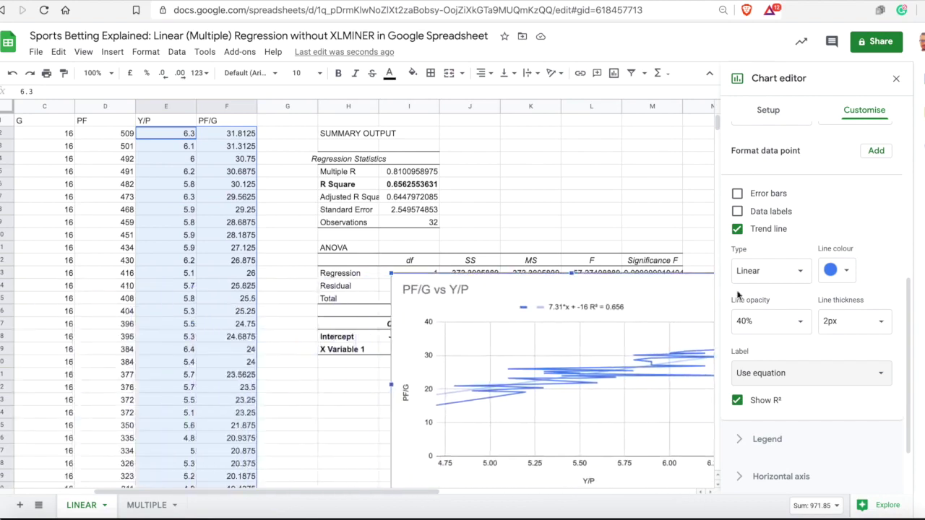
Insert two empty columns between the PF/G data and the regression output, to the left of column G
{"action": "right_click", "coordinate": [287, 107]}
{"action": "left_click", "coordinate": [330, 157]}
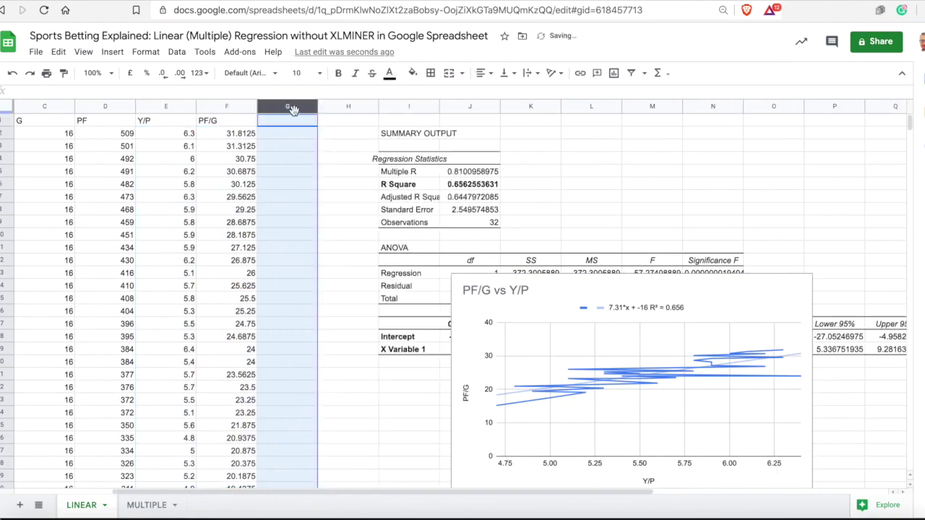
{"action": "right_click", "coordinate": [293, 109]}
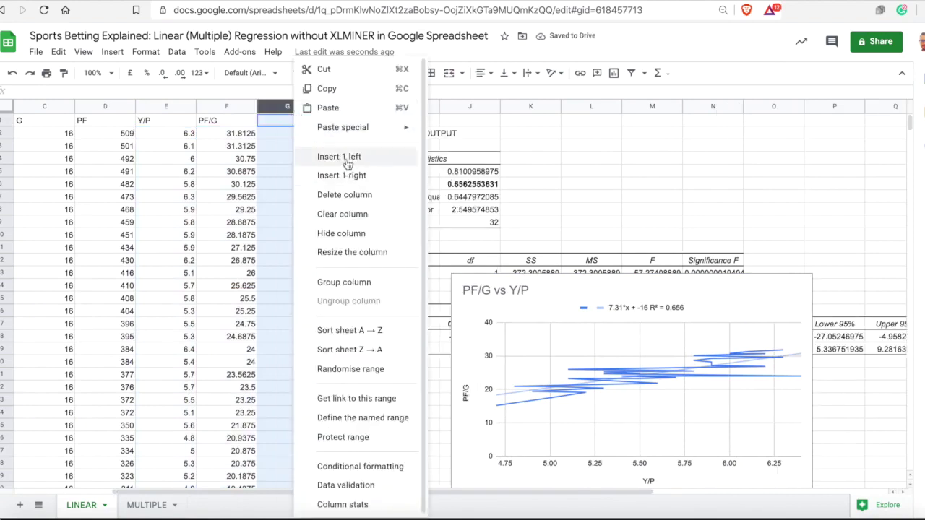
{"action": "left_click", "coordinate": [348, 160]}
Enter the header xPF/G in cell G1
{"action": "left_click", "coordinate": [302, 125]}
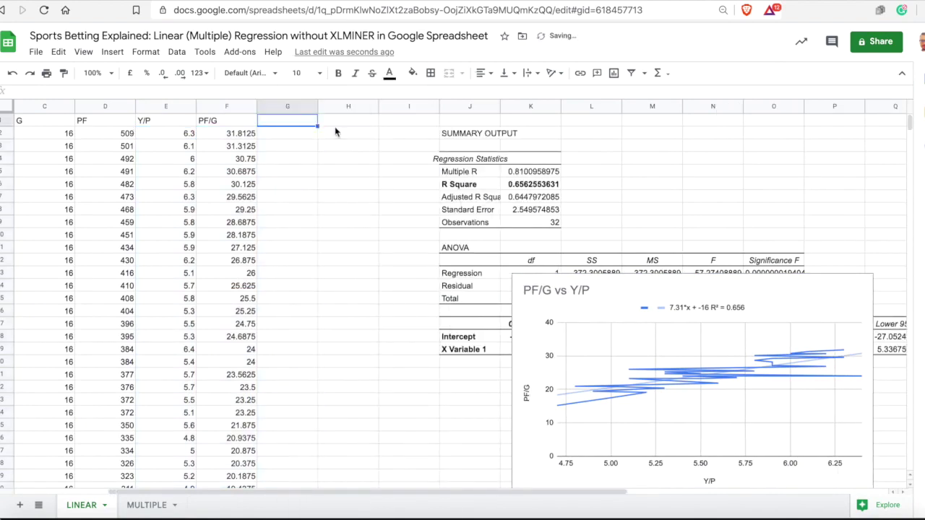
{"action": "type", "text": "xPF"}
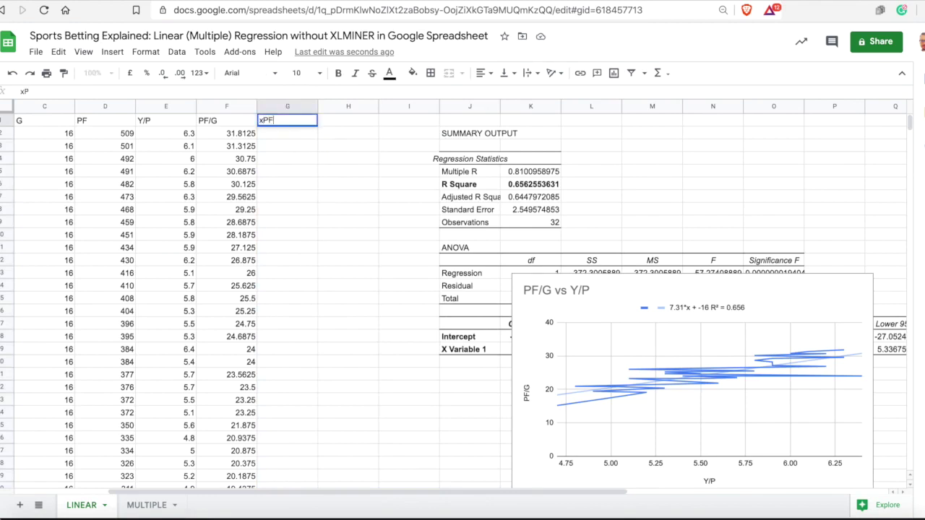
{"action": "type", "text": "/G"}
{"action": "key", "text": "Return"}
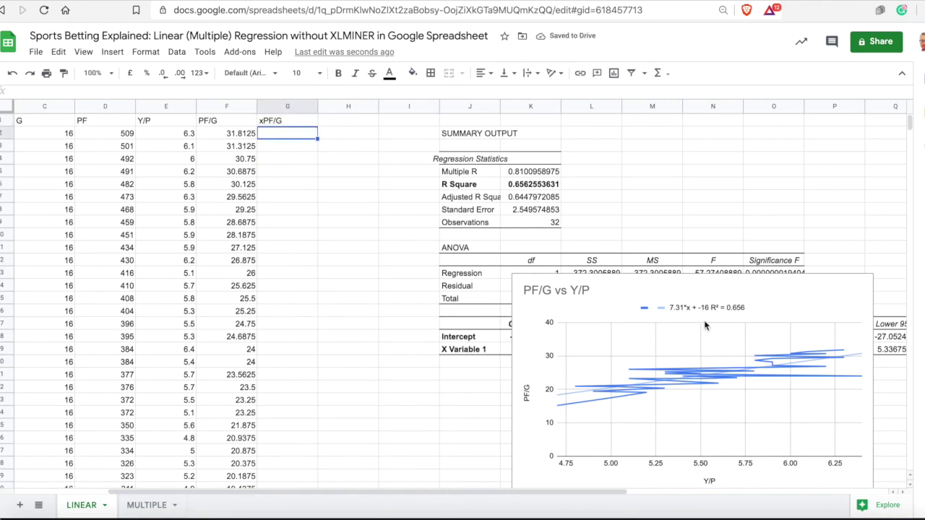
Calculate the first team's expected points per game in G2 with the formula =K18+E2*K19
{"action": "scroll", "coordinate": [700, 290], "scroll_direction": "left", "scroll_amount": 2}
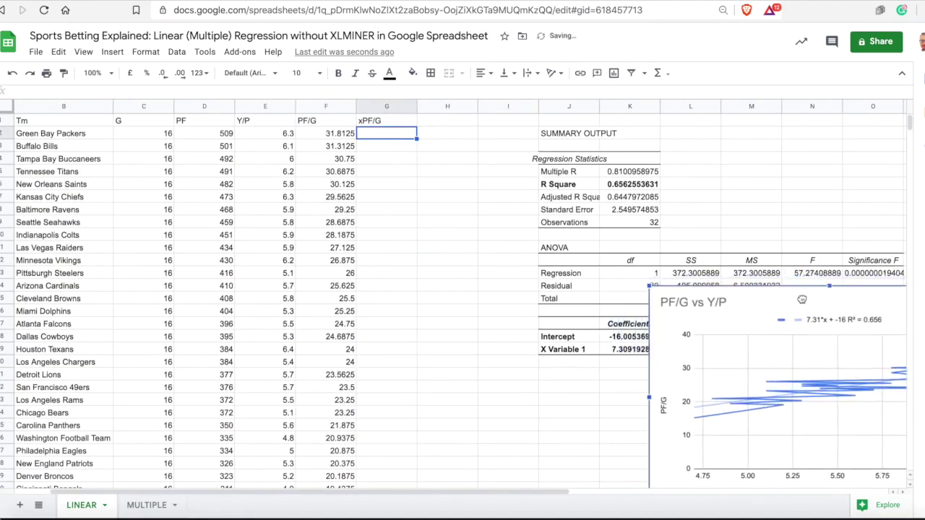
{"action": "scroll", "coordinate": [295, 158], "scroll_direction": "right", "scroll_amount": 2}
{"action": "scroll", "coordinate": [295, 158], "scroll_direction": "down", "scroll_amount": 1}
{"action": "scroll", "coordinate": [295, 158], "scroll_direction": "up", "scroll_amount": 1}
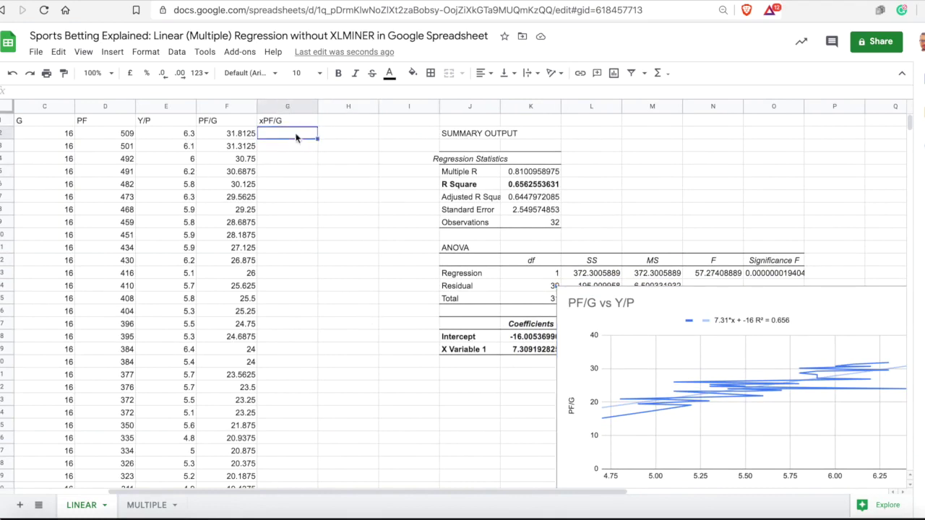
{"action": "type", "text": "="}
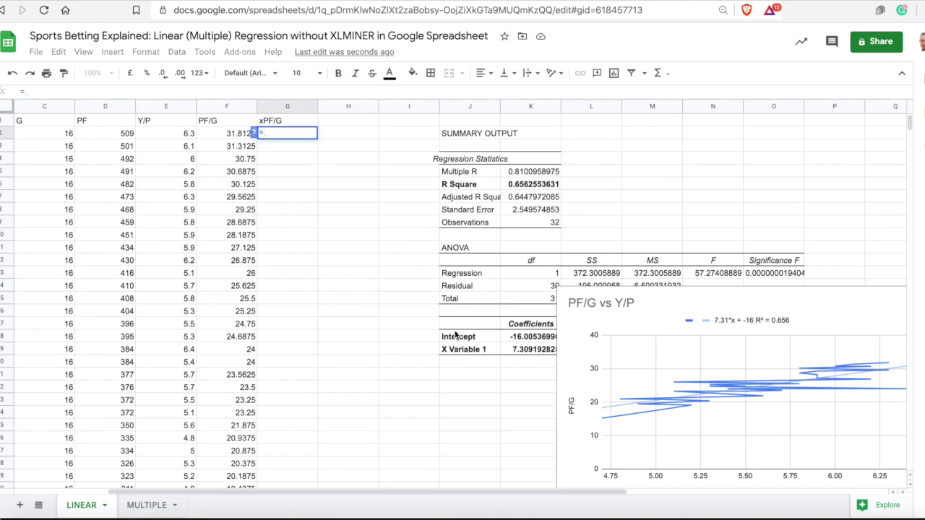
{"action": "left_click", "coordinate": [518, 342]}
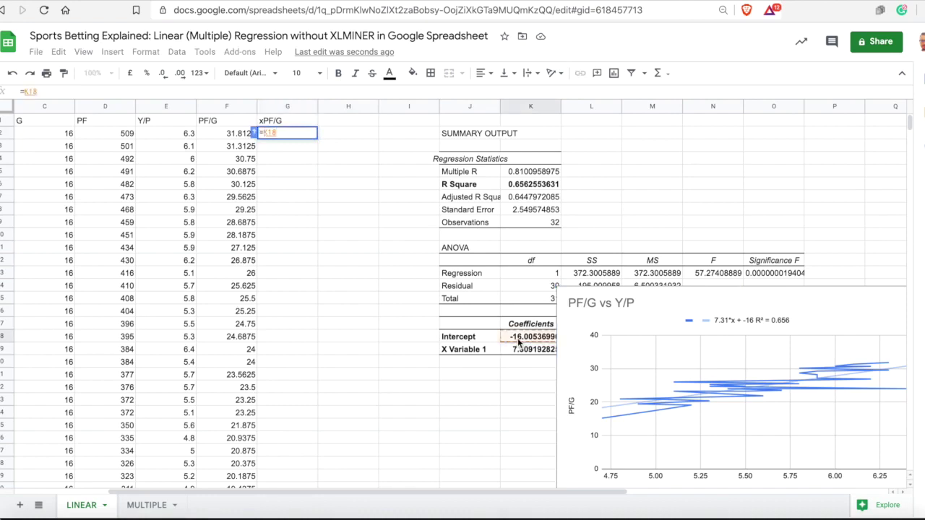
{"action": "type", "text": "+"}
{"action": "left_click", "coordinate": [177, 138]}
{"action": "type", "text": "*"}
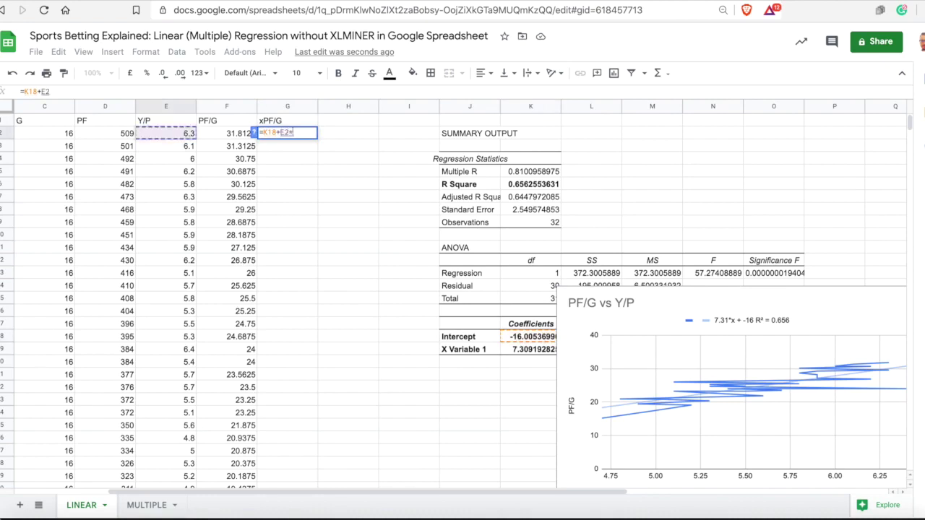
{"action": "left_click", "coordinate": [514, 352]}
{"action": "key", "text": "Return"}
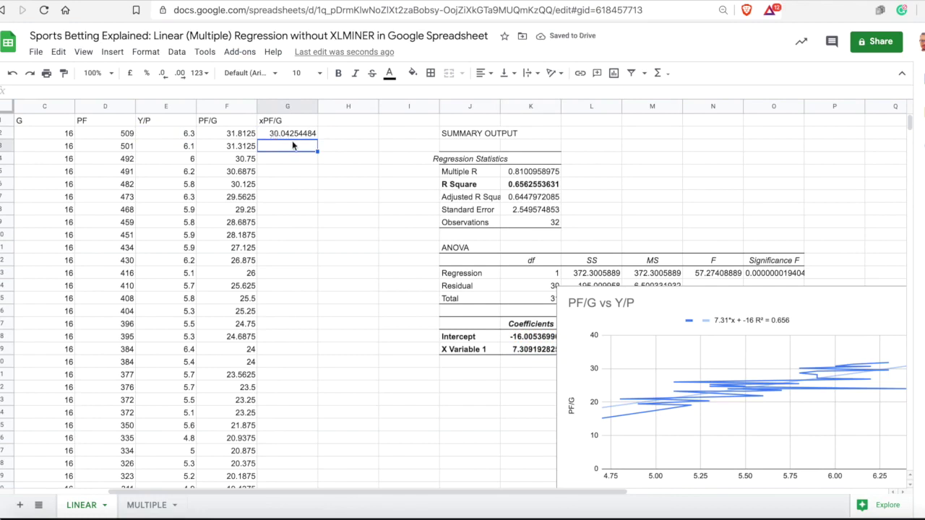
Make the coefficient references in G2 absolute so the formula reads =$K$18+E2*$K$19
{"action": "left_click", "coordinate": [297, 140]}
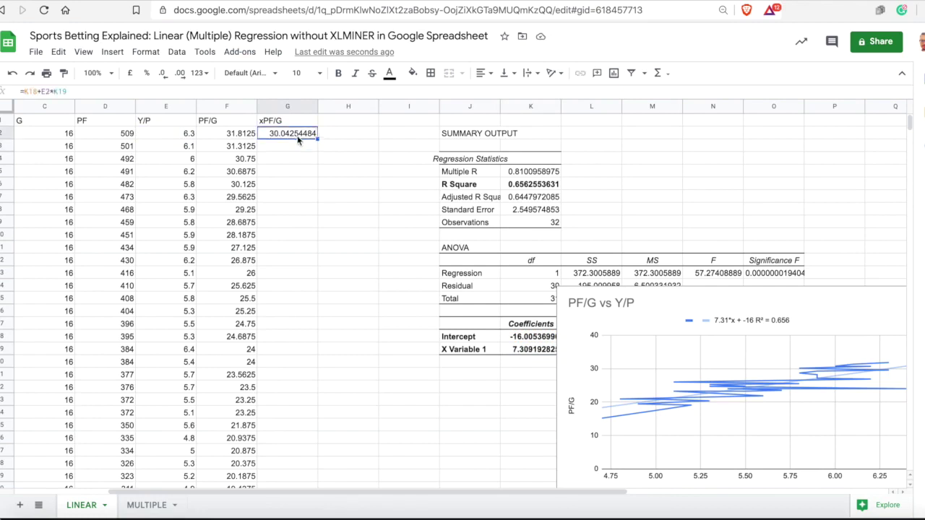
{"action": "left_click", "coordinate": [23, 91]}
{"action": "key", "text": "F4"}
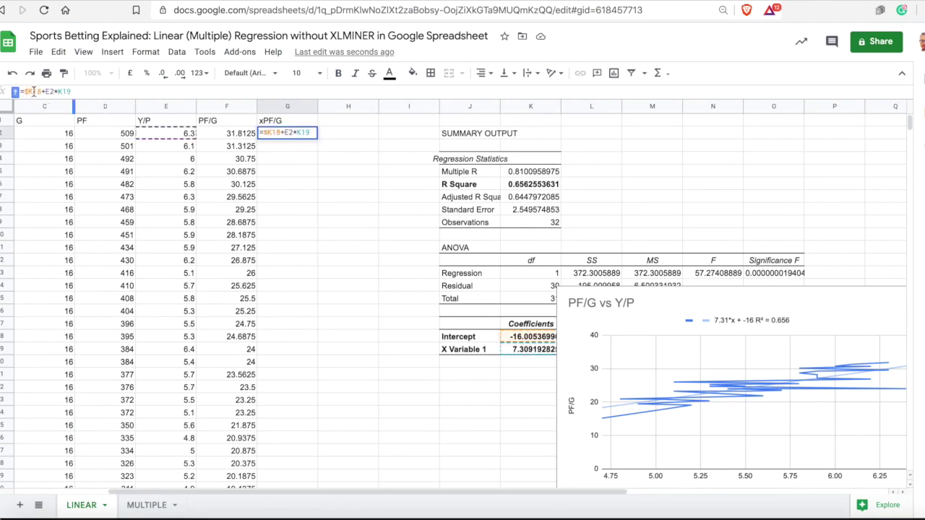
{"action": "left_click", "coordinate": [31, 91]}
{"action": "type", "text": "$"}
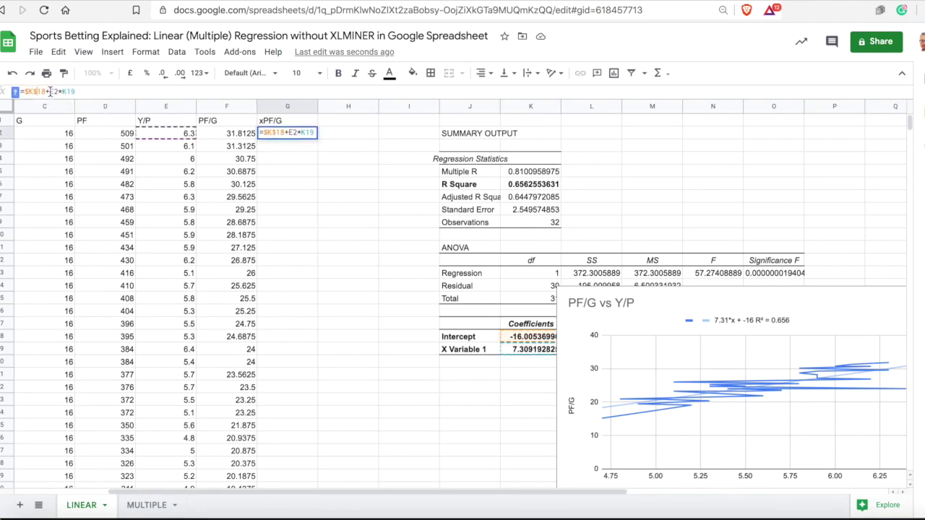
{"action": "left_click", "coordinate": [49, 91]}
{"action": "type", "text": "$"}
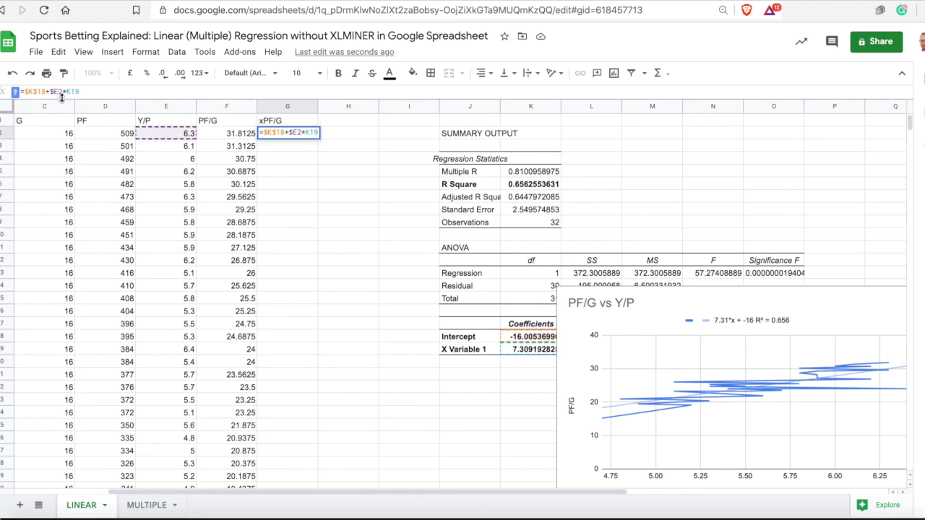
{"action": "key", "text": "BackSpace"}
{"action": "type", "text": "$K$"}
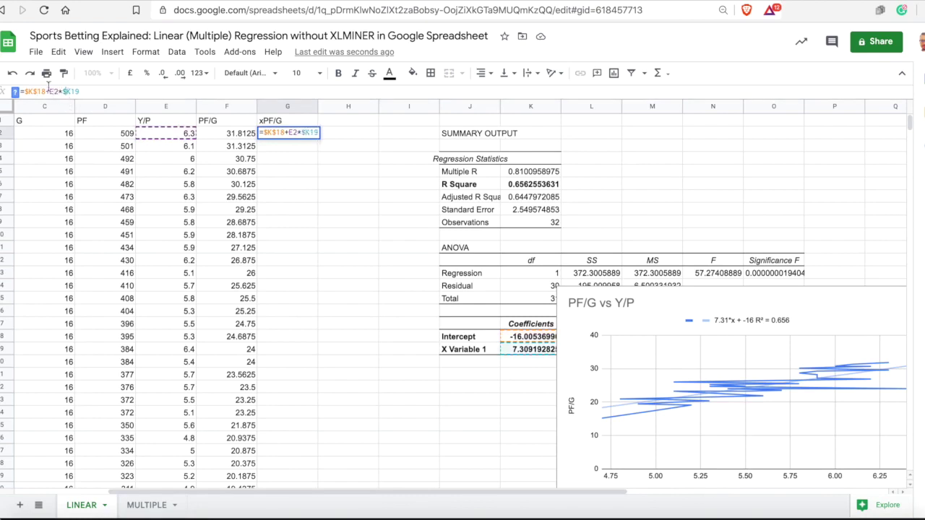
{"action": "left_click", "coordinate": [71, 91]}
{"action": "type", "text": "$"}
{"action": "key", "text": "Return"}
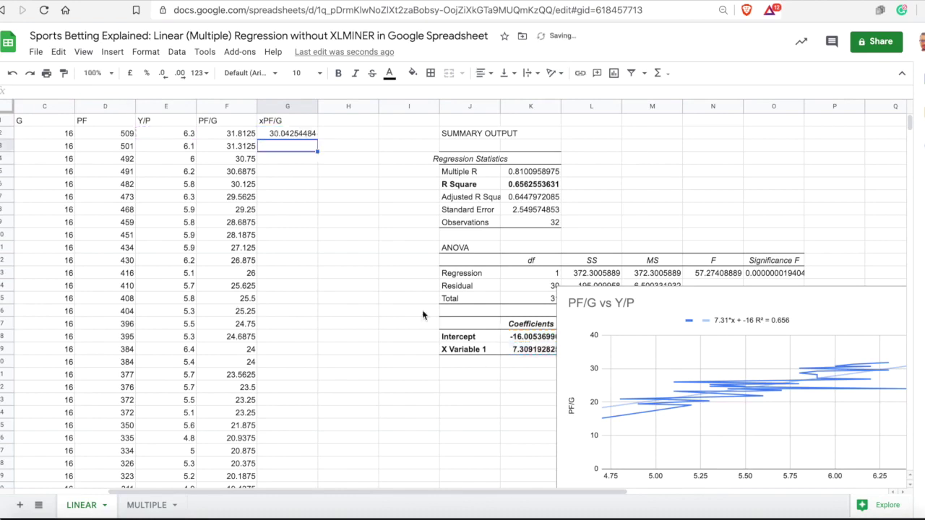
Fill the xPF/G formula from G2 down column G to the last team in row 33
{"action": "left_click", "coordinate": [314, 135]}
{"action": "left_click_drag", "start_coordinate": [318, 152], "coordinate": [299, 399]}
{"action": "scroll", "coordinate": [320, 296], "scroll_direction": "up", "scroll_amount": 4}
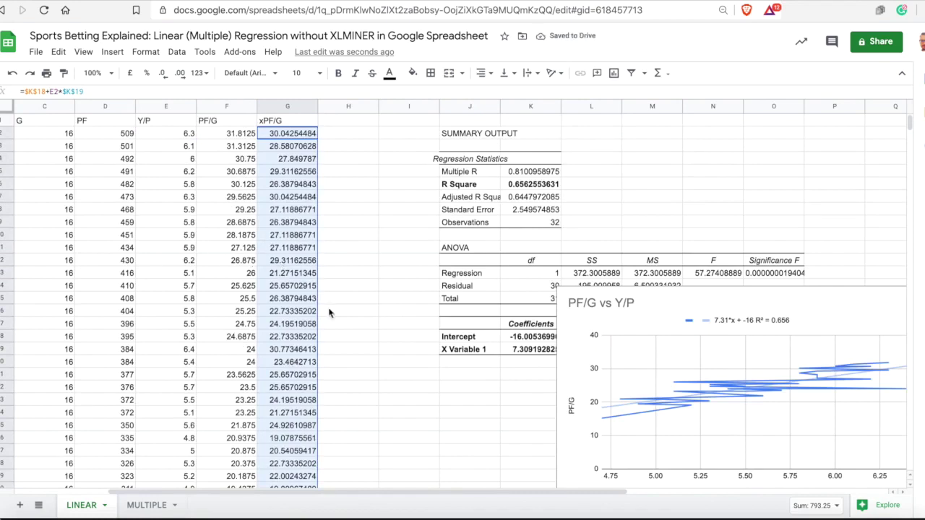
{"action": "left_click", "coordinate": [358, 251]}
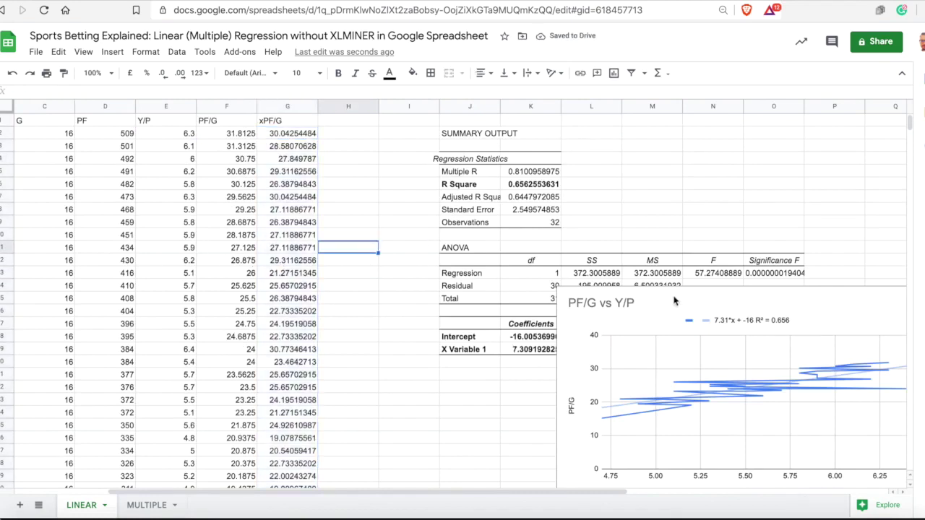
Delete the PF/G vs Y/P chart that covers the regression output
{"action": "scroll", "coordinate": [676, 302], "scroll_direction": "down", "scroll_amount": 1}
{"action": "left_click", "coordinate": [724, 288]}
{"action": "left_click_drag", "start_coordinate": [724, 288], "coordinate": [211, 145]}
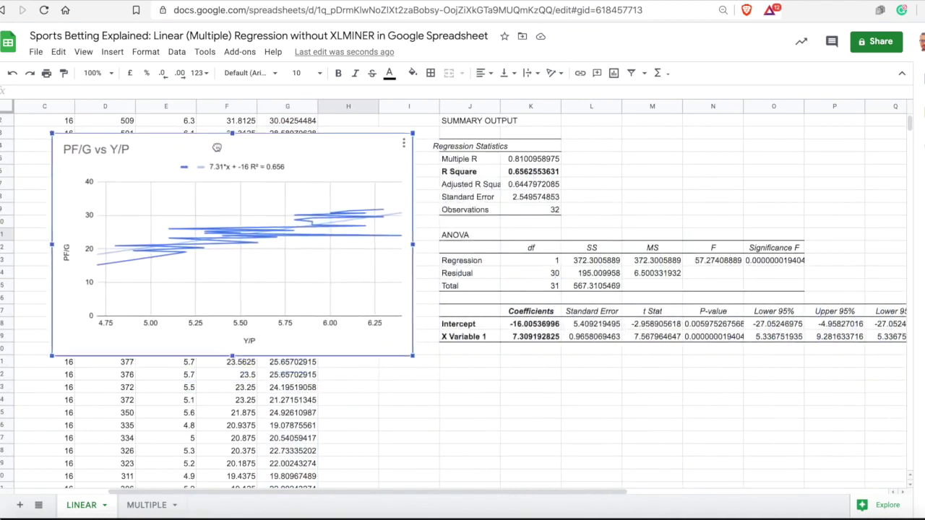
{"action": "key", "text": "Delete"}
{"action": "scroll", "coordinate": [446, 198], "scroll_direction": "up", "scroll_amount": 1}
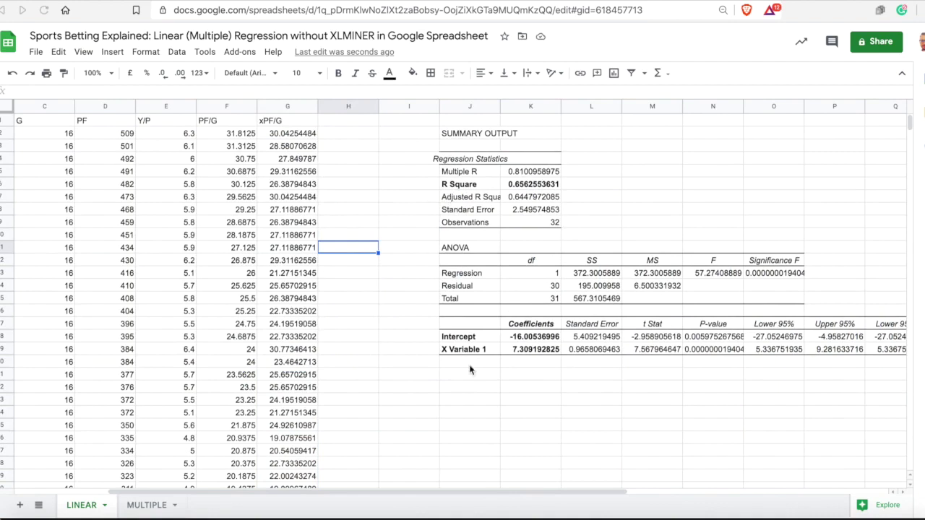
Enter =LINEST(F2:F33,E2:E33,1,1) in cell J23, below the regression output
{"action": "left_click", "coordinate": [459, 398]}
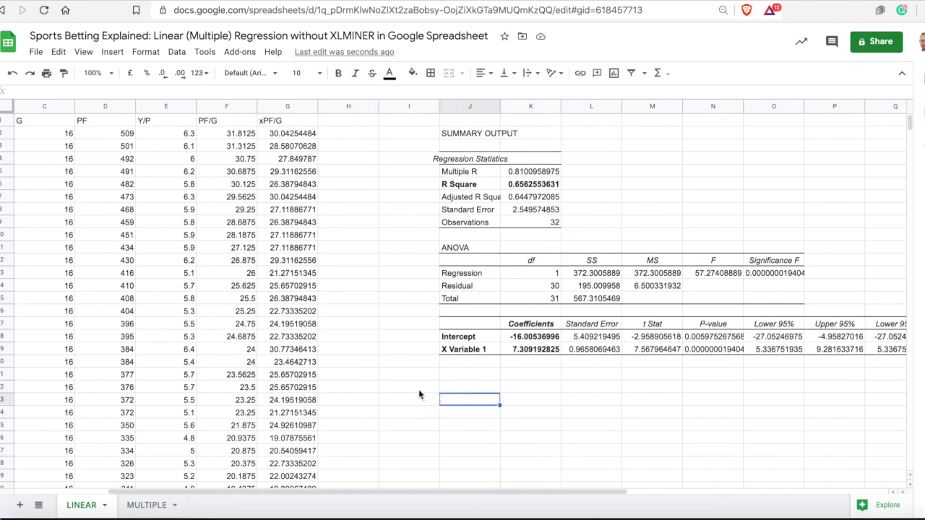
{"action": "type", "text": "=line"}
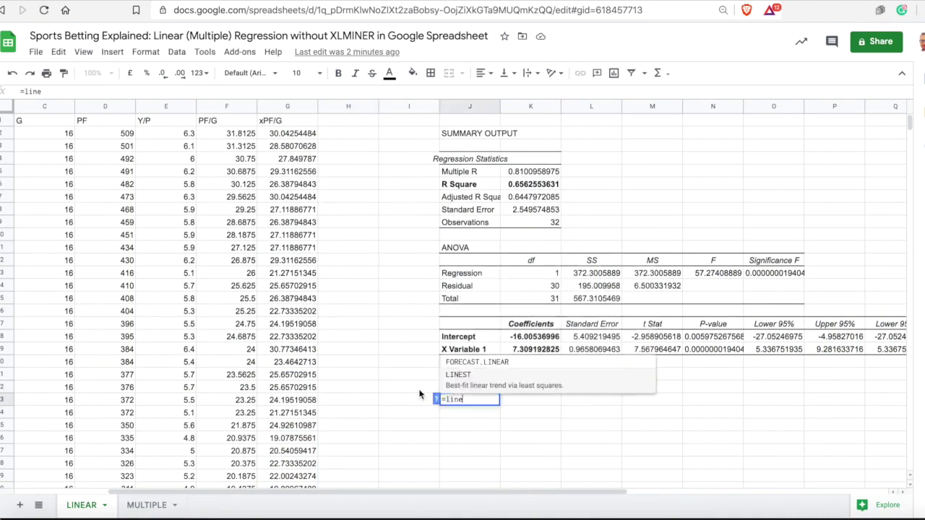
{"action": "type", "text": "s"}
{"action": "key", "text": "Tab"}
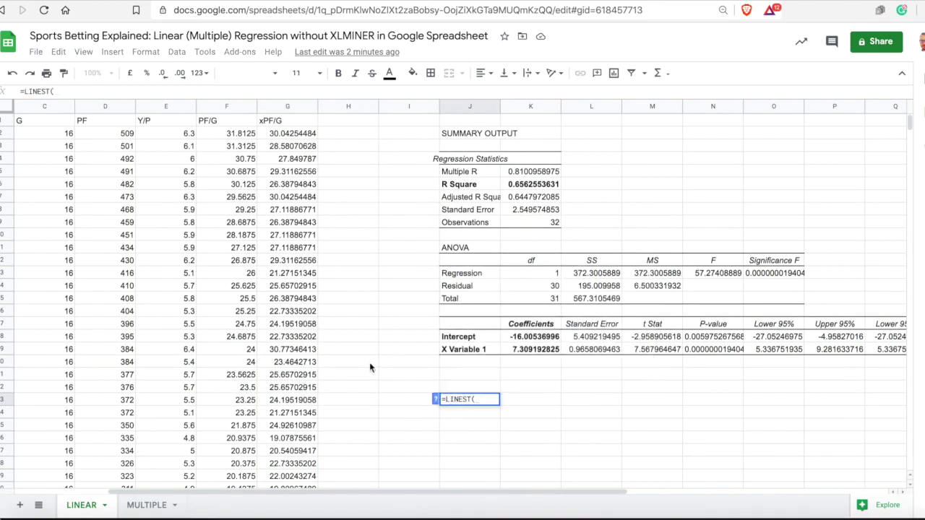
{"action": "left_click_drag", "start_coordinate": [215, 134], "coordinate": [238, 416]}
{"action": "type", "text": ","}
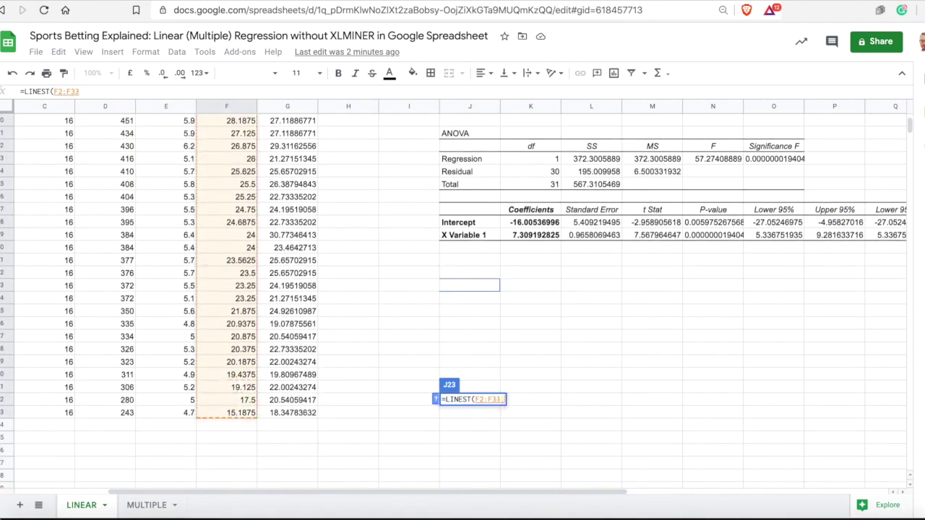
{"action": "left_click", "coordinate": [190, 413]}
{"action": "left_click_drag", "start_coordinate": [193, 400], "coordinate": [166, 136]}
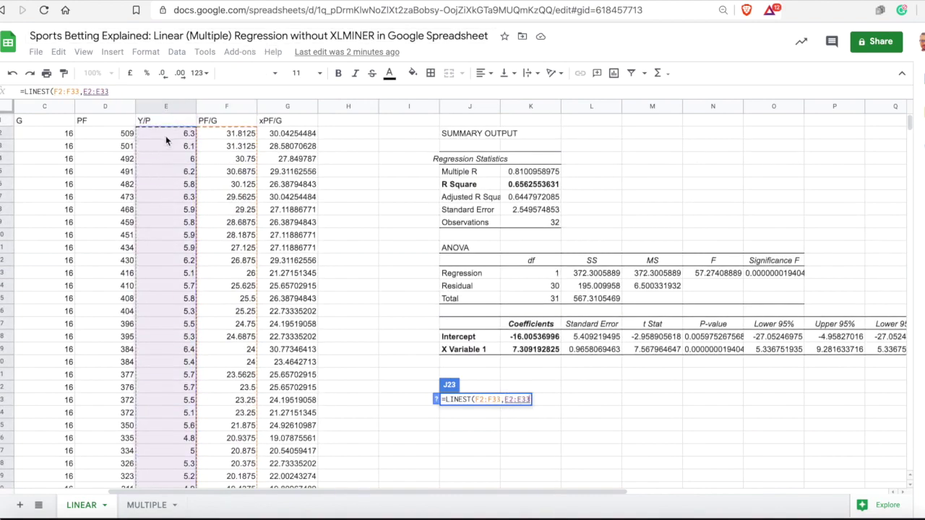
{"action": "type", "text": ",1,1)"}
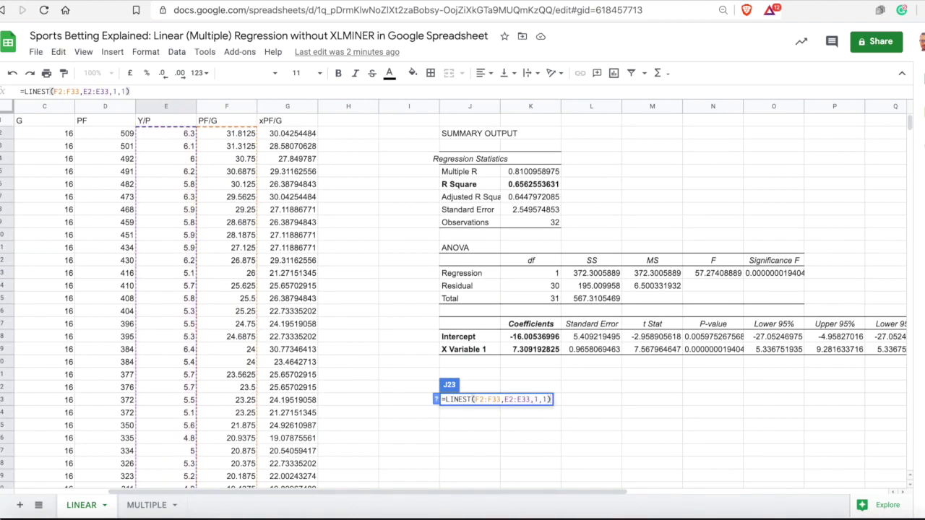
{"action": "key", "text": "Return"}
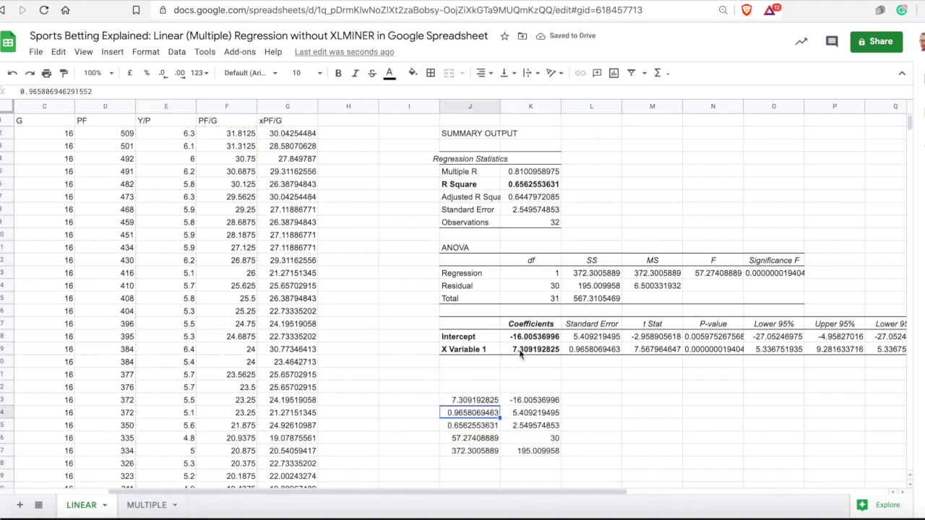
Match the LINEST coefficients with the regression output and head their columns Variable 1 in J22 and Intercept in K22
{"action": "left_click_drag", "start_coordinate": [533, 337], "coordinate": [532, 349]}
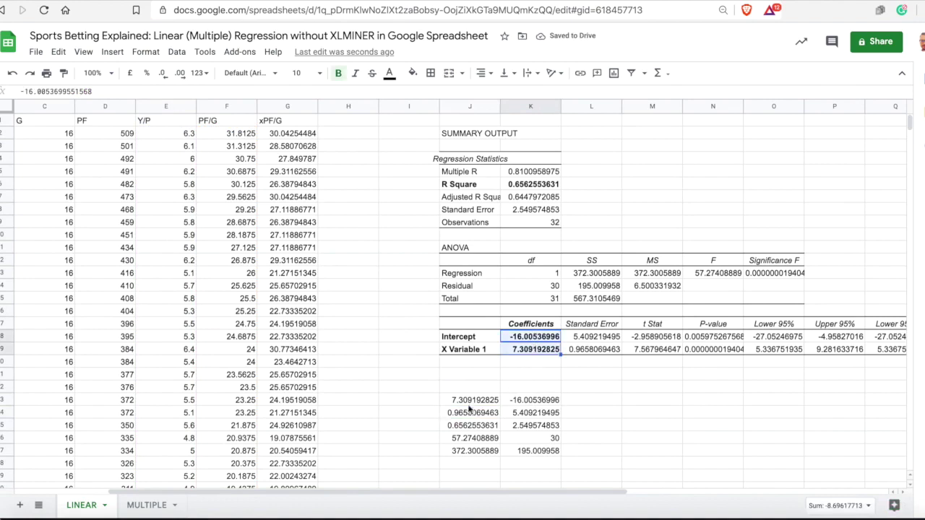
{"action": "left_click_drag", "start_coordinate": [469, 399], "coordinate": [539, 399]}
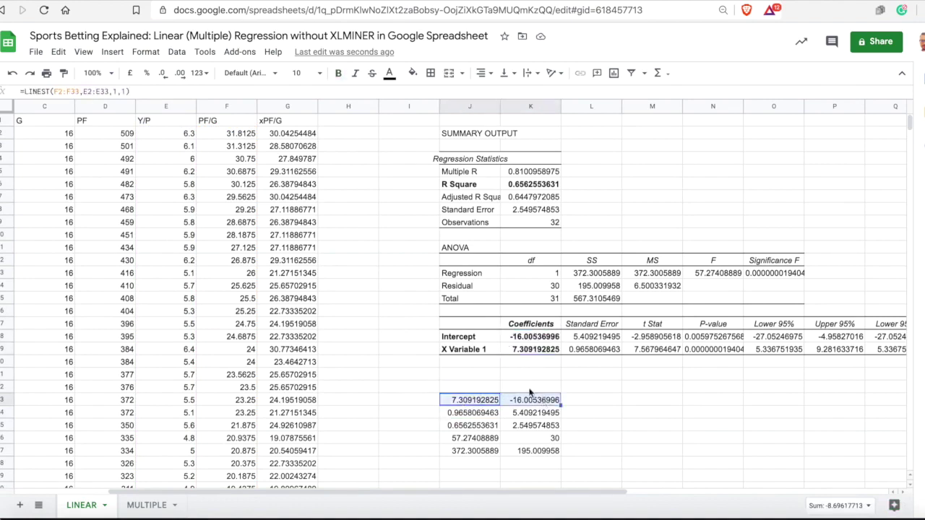
{"action": "left_click", "coordinate": [531, 387]}
{"action": "key", "text": "Return"}
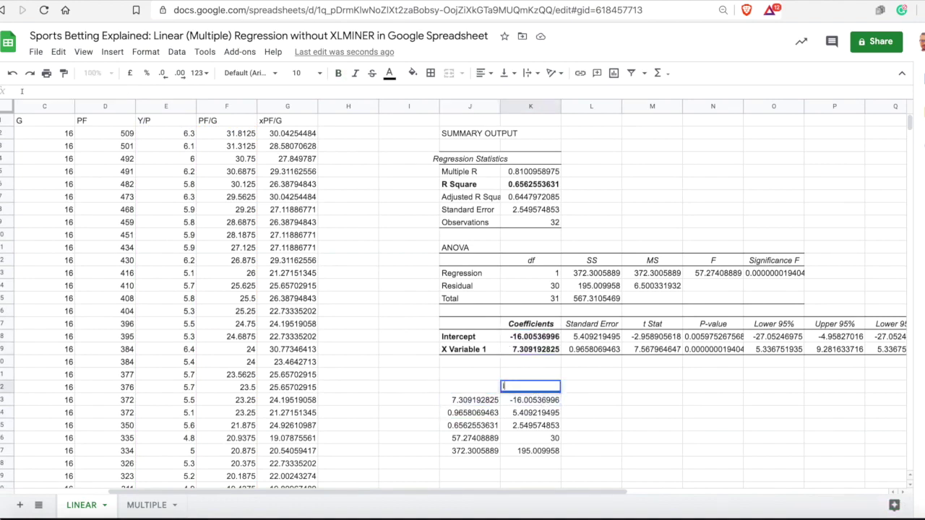
{"action": "type", "text": "Intercept"}
{"action": "key", "text": "Return"}
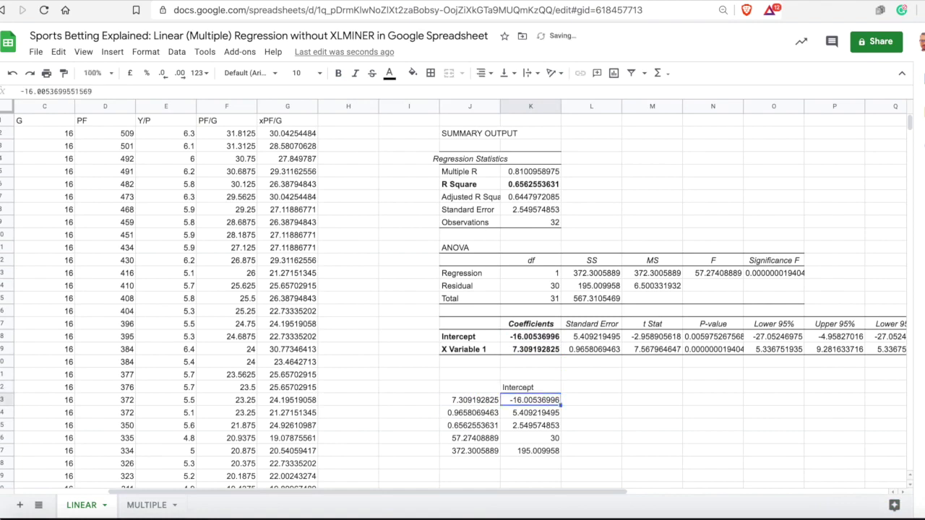
{"action": "left_click", "coordinate": [494, 390]}
{"action": "type", "text": "Variab"}
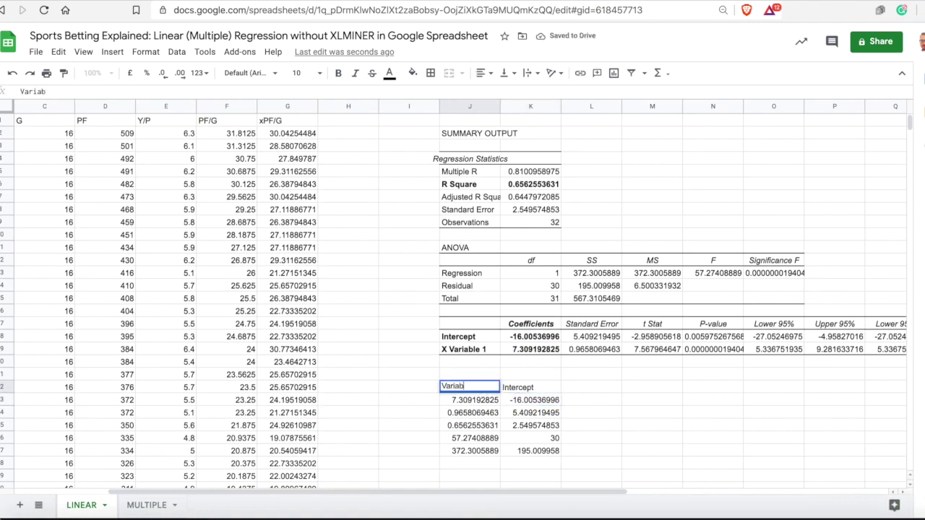
{"action": "type", "text": "le 1"}
{"action": "key", "text": "Return"}
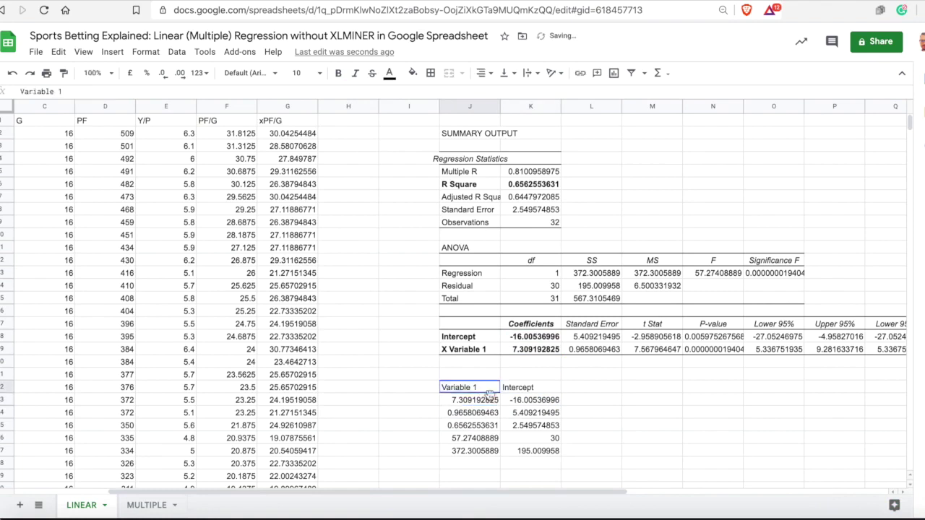
Color the text of the coefficient headers and values in J22:K23 red
{"action": "left_click_drag", "start_coordinate": [469, 388], "coordinate": [531, 400]}
{"action": "left_click", "coordinate": [390, 74]}
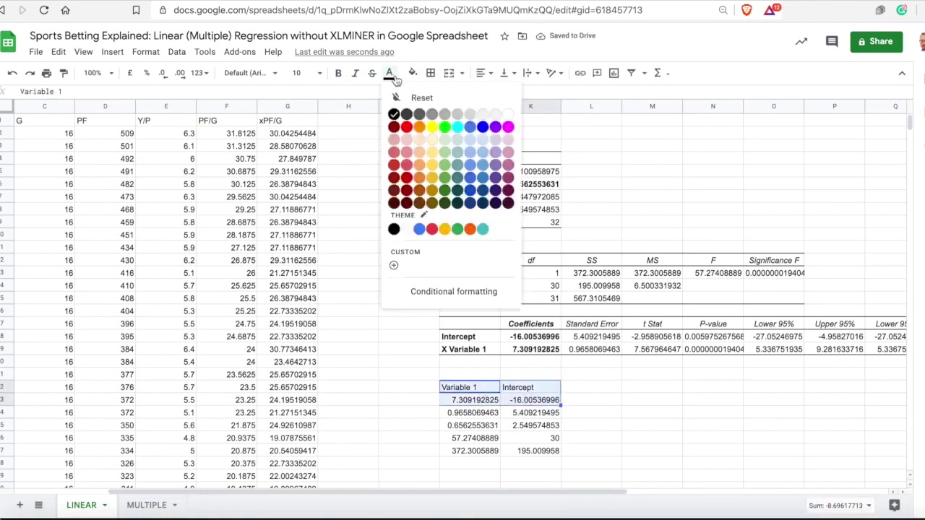
{"action": "left_click", "coordinate": [408, 133]}
{"action": "left_click", "coordinate": [599, 404]}
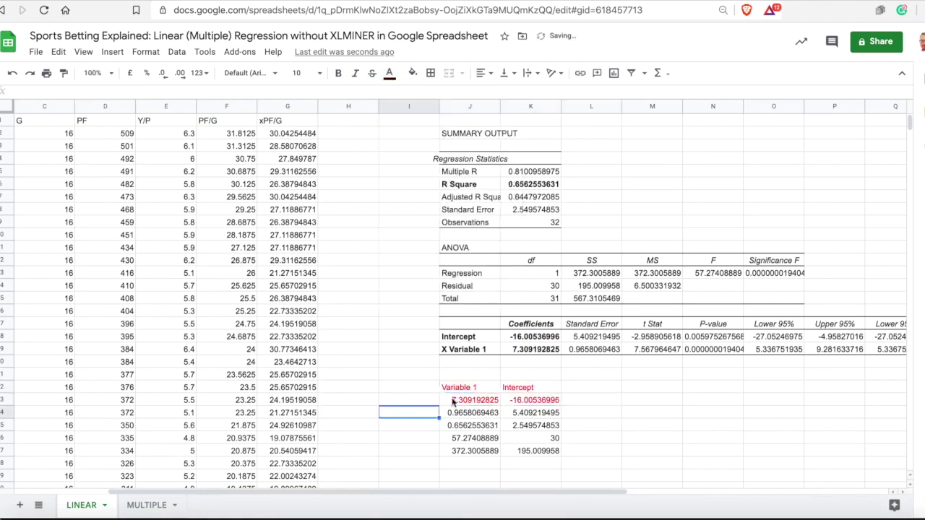
Label the second LINEST row STD ERR in I24 and compare its values with the regression output's standard errors
{"action": "left_click_drag", "start_coordinate": [471, 413], "coordinate": [531, 413]}
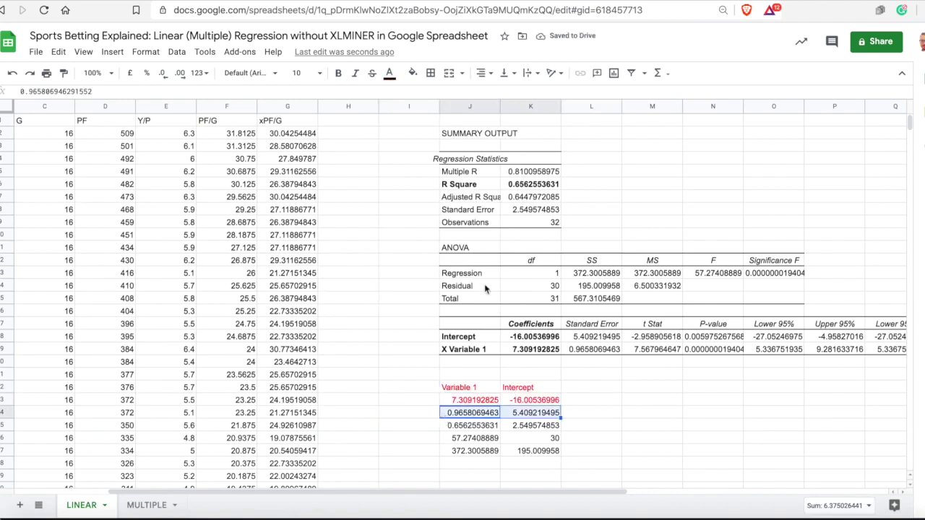
{"action": "left_click", "coordinate": [410, 414]}
{"action": "type", "text": "STD ERR"}
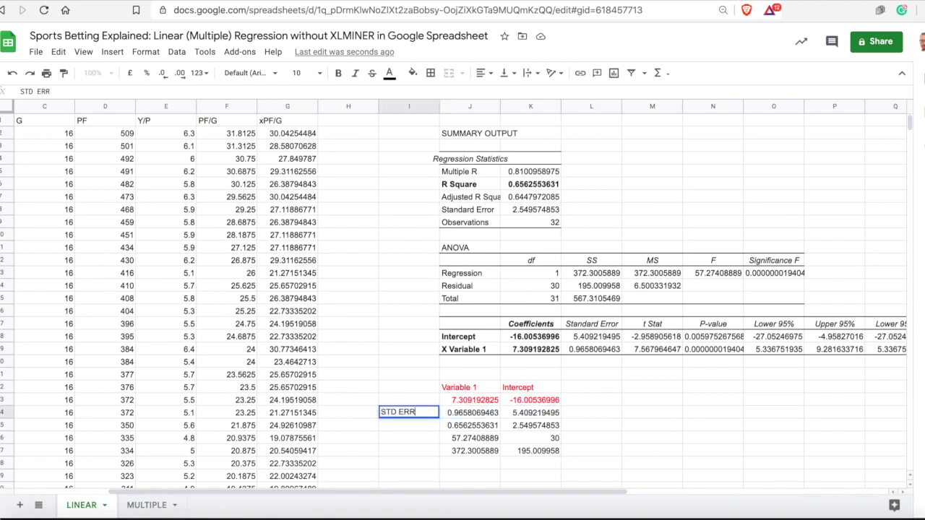
{"action": "key", "text": "Return"}
{"action": "left_click_drag", "start_coordinate": [590, 335], "coordinate": [592, 352]}
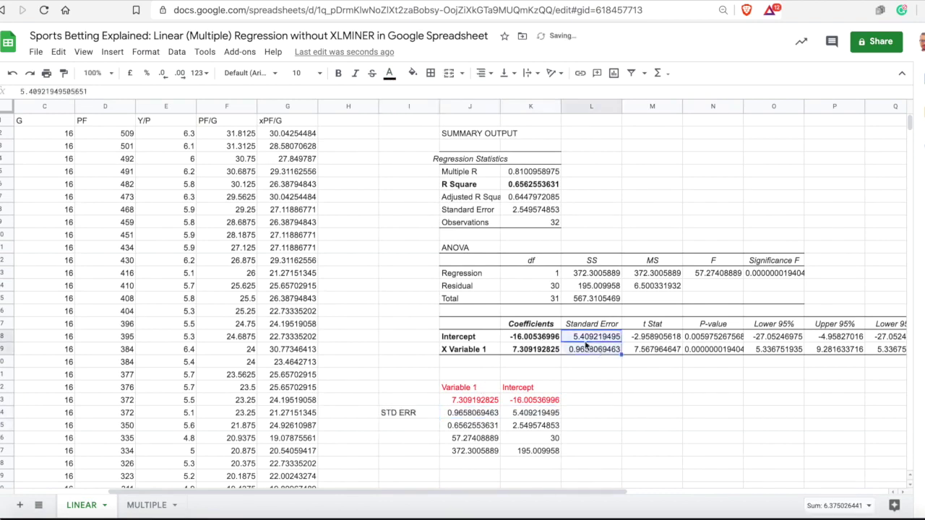
{"action": "left_click_drag", "start_coordinate": [414, 413], "coordinate": [526, 415]}
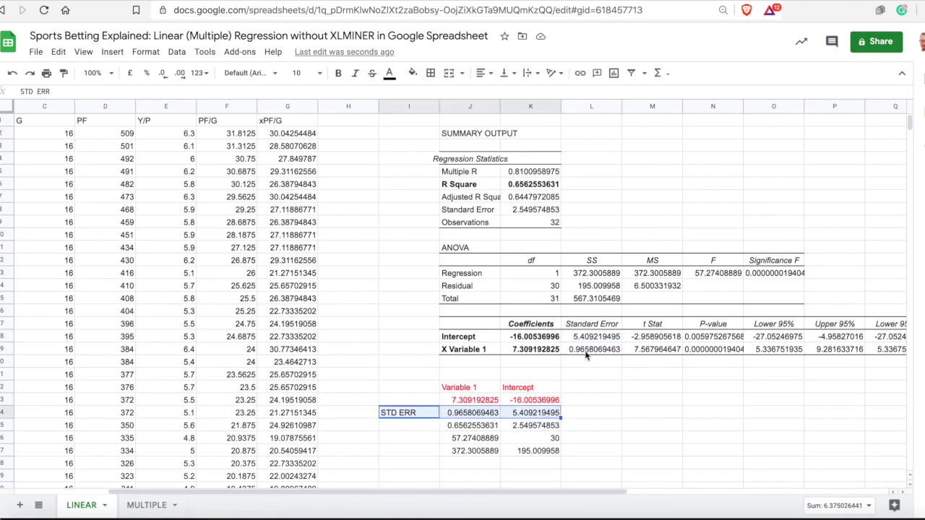
Label the third LINEST row R Square in I25 and STD ERR in L25
{"action": "left_click", "coordinate": [429, 427]}
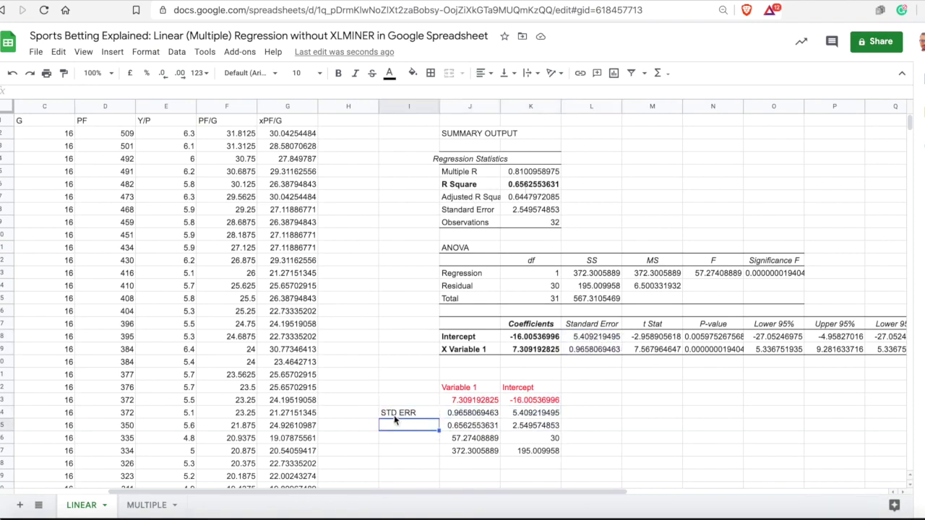
{"action": "type", "text": "R Square"}
{"action": "left_click", "coordinate": [574, 426]}
{"action": "type", "text": "S"}
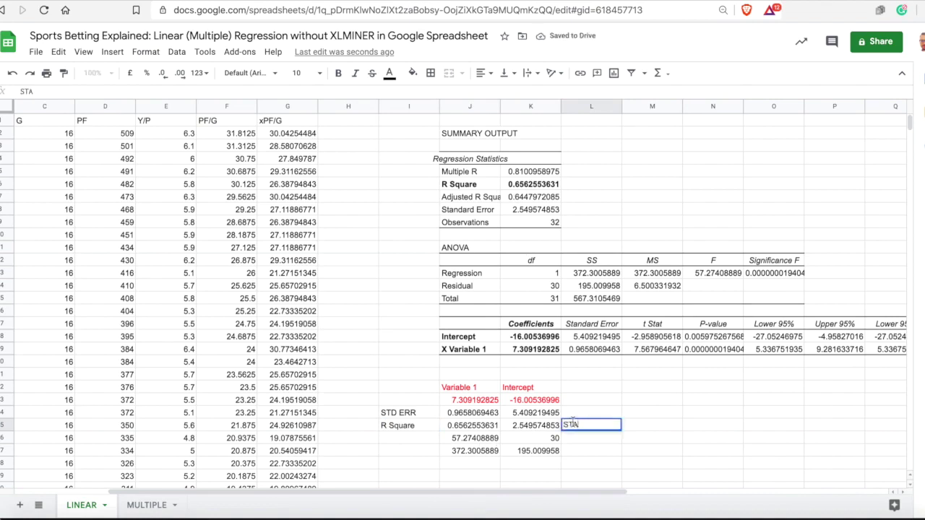
{"action": "type", "text": "TD ERR"}
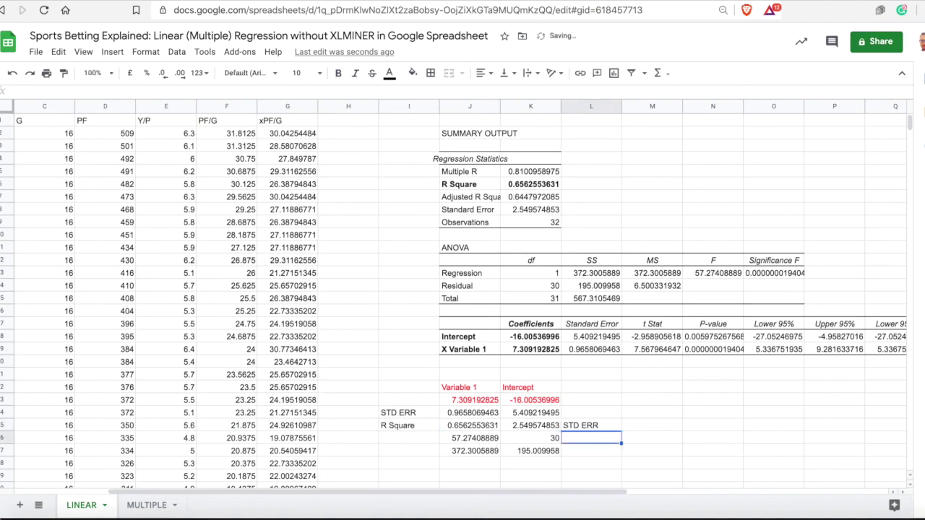
Compare the fourth LINEST row with the ANOVA table and label it F in I26
{"action": "left_click", "coordinate": [470, 438]}
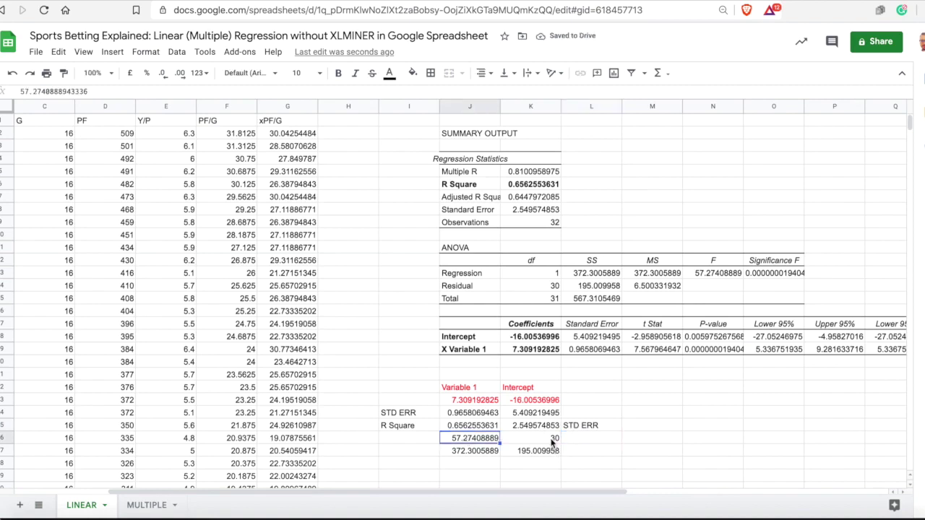
{"action": "left_click", "coordinate": [553, 439]}
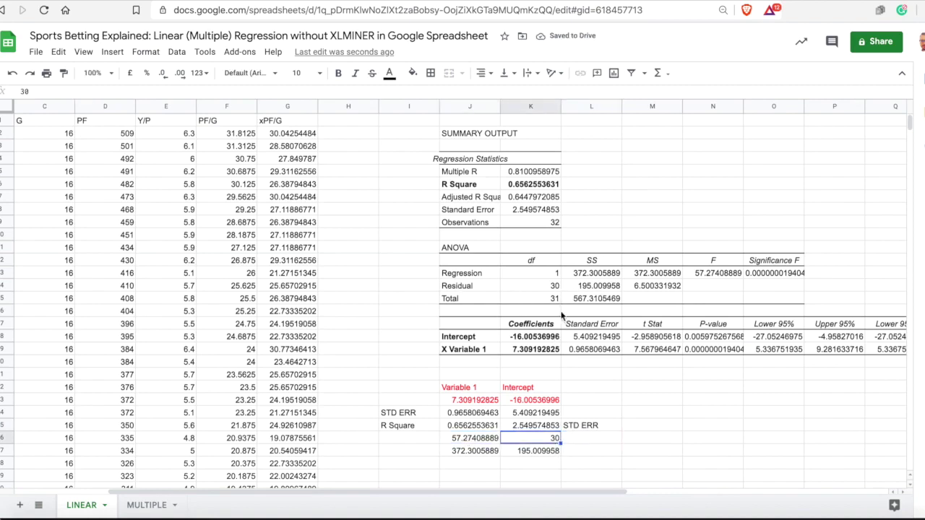
{"action": "left_click", "coordinate": [476, 438]}
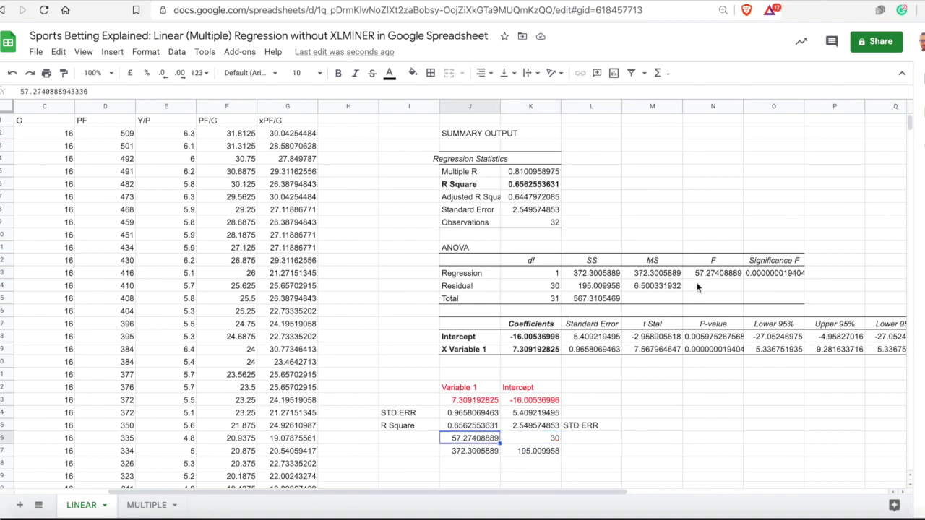
{"action": "left_click", "coordinate": [406, 438]}
{"action": "type", "text": "F"}
{"action": "key", "text": "Return"}
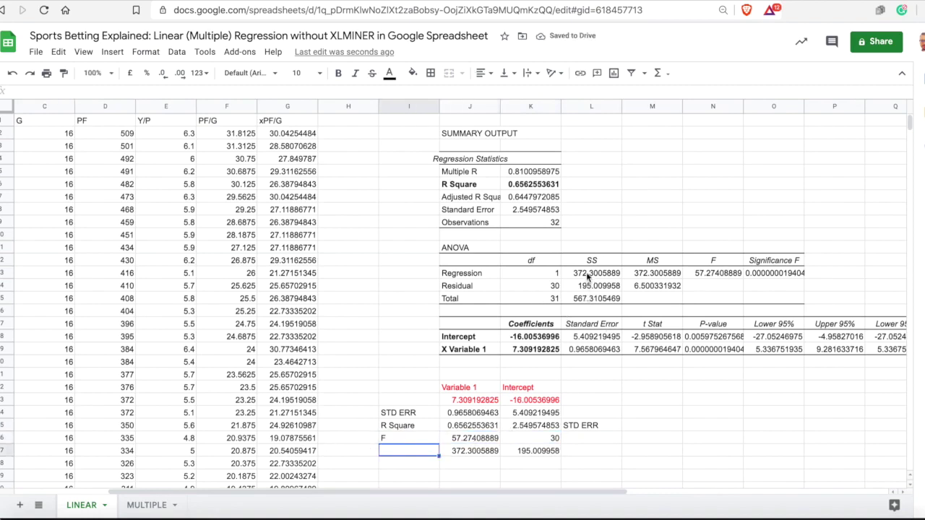
Match the last LINEST row with the ANOVA sums of squares and label it SS in I27
{"action": "left_click_drag", "start_coordinate": [588, 277], "coordinate": [588, 287]}
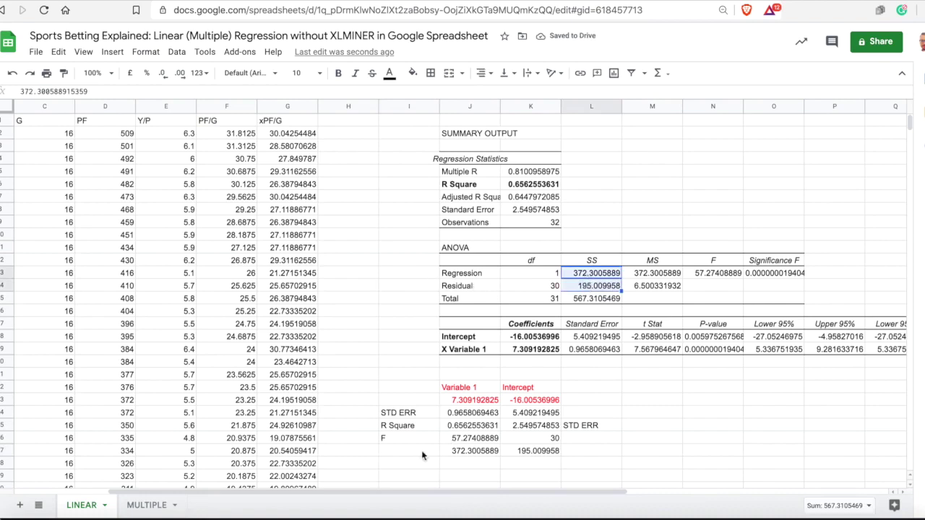
{"action": "left_click", "coordinate": [423, 451]}
{"action": "type", "text": "SS"}
{"action": "key", "text": "Return"}
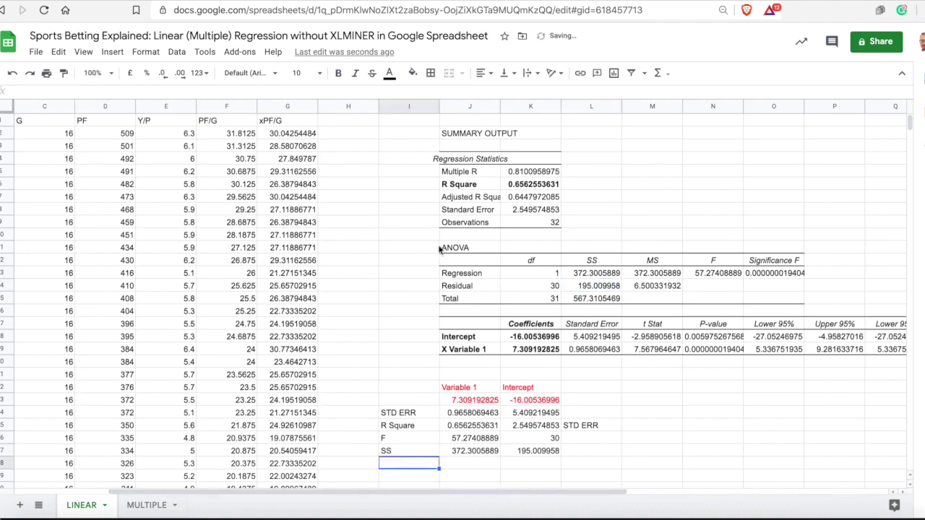
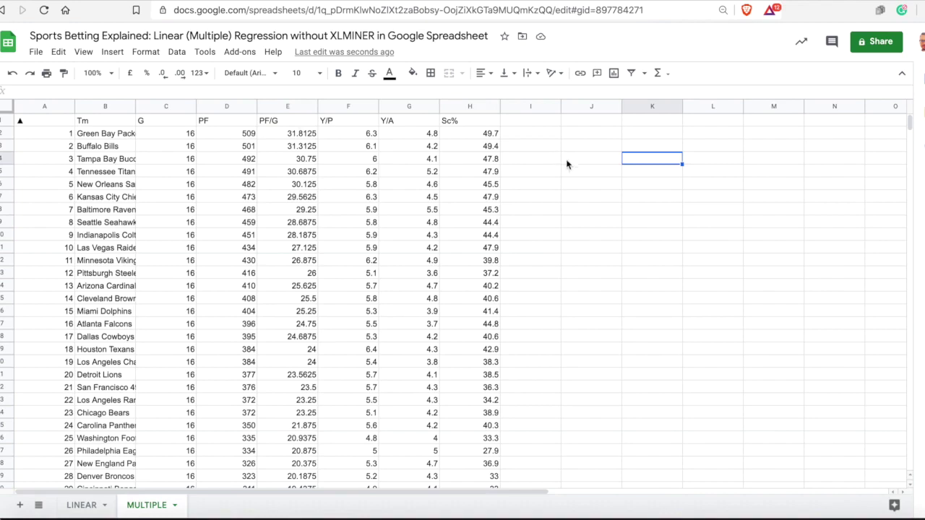
Review the PF/G column and the predictor columns Y/P, Y/A and Sc% on the MULTIPLE sheet
{"action": "left_click", "coordinate": [297, 137]}
{"action": "left_click_drag", "start_coordinate": [295, 139], "coordinate": [291, 452]}
{"action": "scroll", "coordinate": [302, 265], "scroll_direction": "up", "scroll_amount": 2}
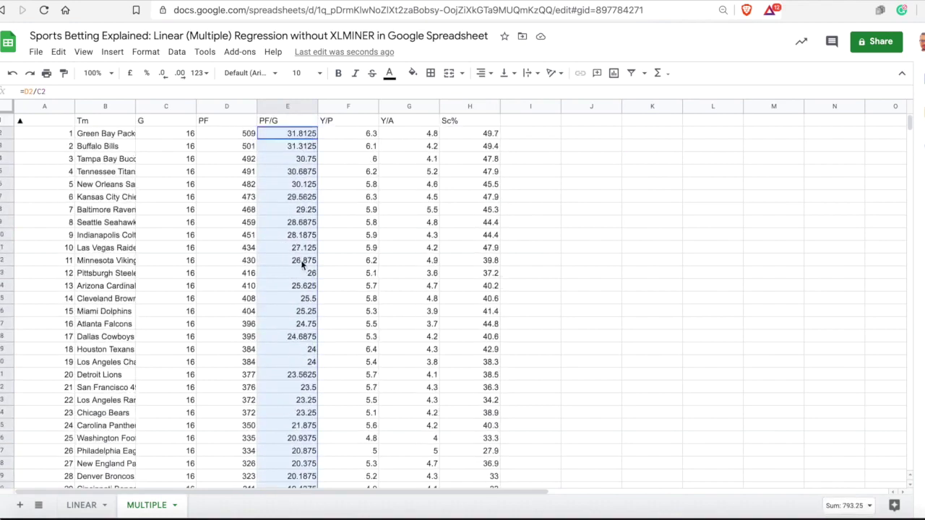
{"action": "left_click", "coordinate": [299, 135]}
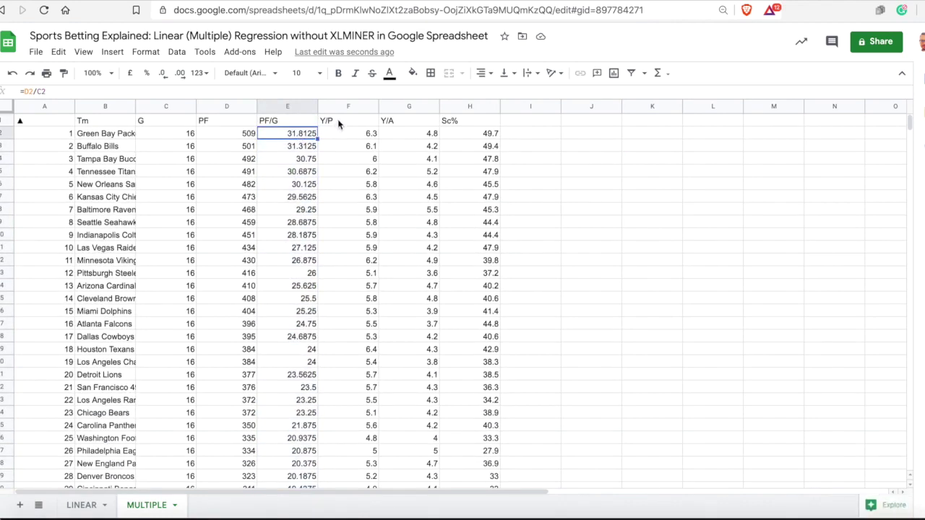
{"action": "left_click_drag", "start_coordinate": [337, 123], "coordinate": [455, 122]}
{"action": "left_click", "coordinate": [346, 147]}
{"action": "left_click_drag", "start_coordinate": [330, 122], "coordinate": [463, 122]}
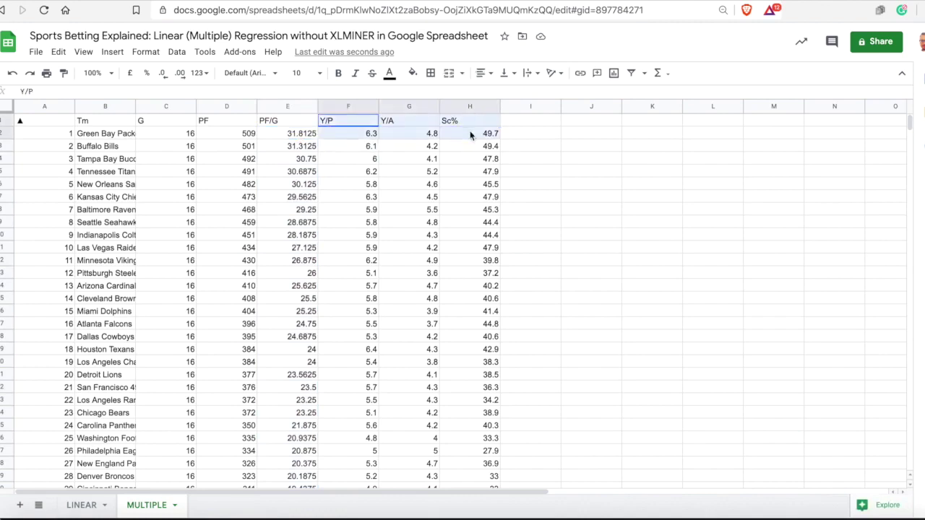
{"action": "left_click", "coordinate": [462, 222]}
Set up an XLMiner Analysis ToolPak linear regression with Y range E2:E33 and X range F2:H33
{"action": "left_click", "coordinate": [239, 52]}
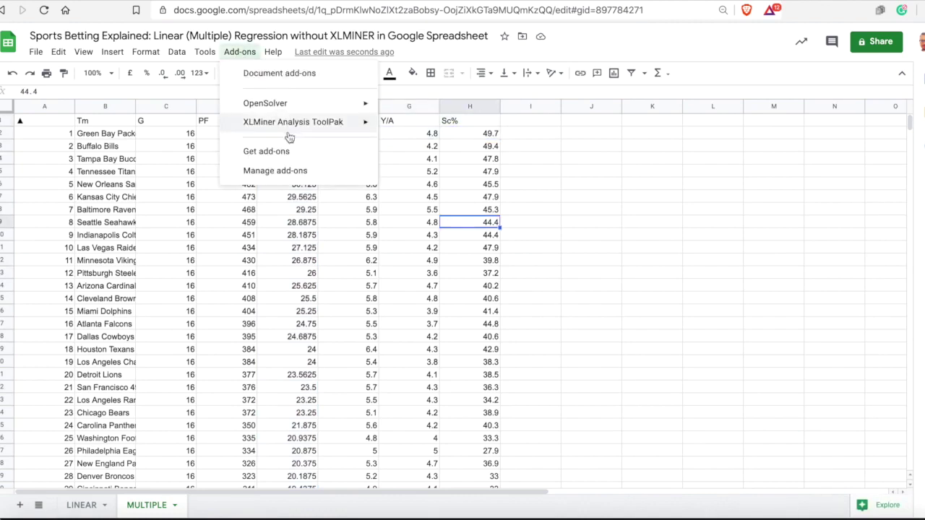
{"action": "mouse_move", "coordinate": [364, 122]}
{"action": "left_click", "coordinate": [405, 126]}
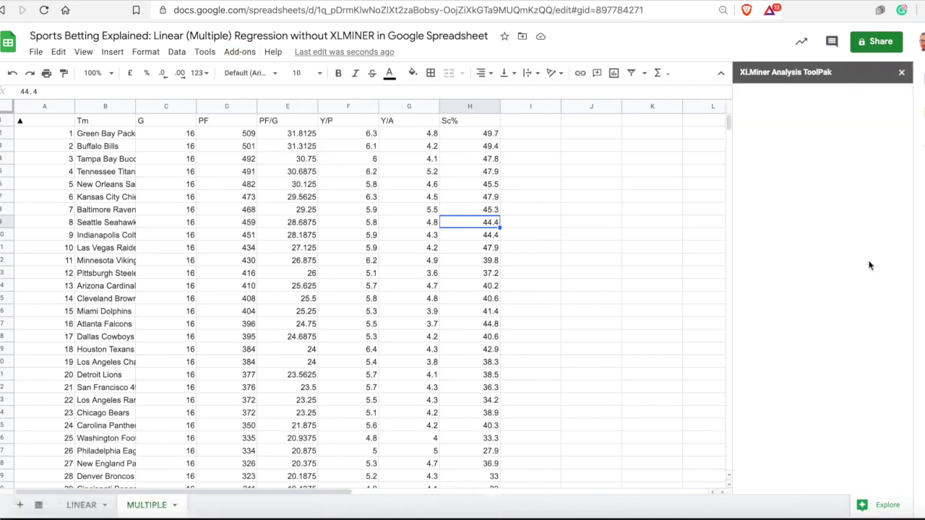
{"action": "left_click", "coordinate": [822, 332]}
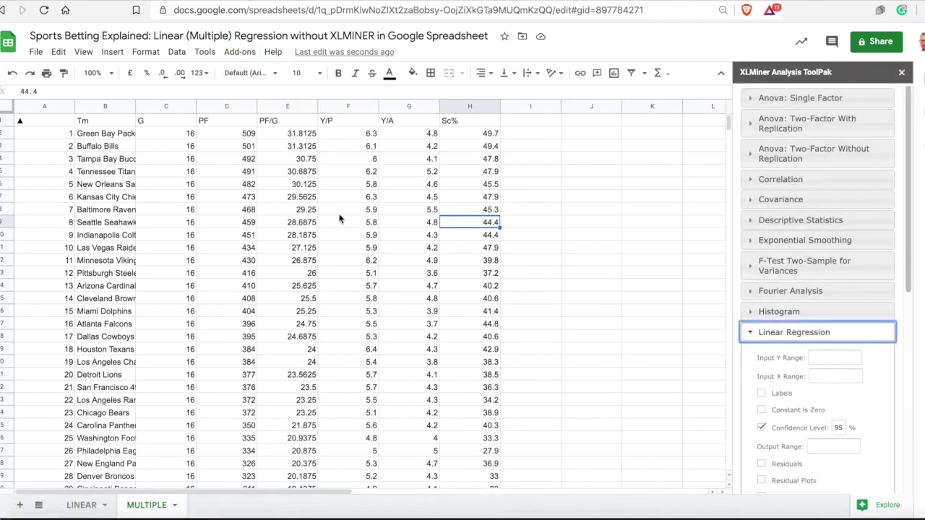
{"action": "left_click_drag", "start_coordinate": [288, 137], "coordinate": [293, 302]}
{"action": "left_click", "coordinate": [835, 357]}
{"action": "left_click_drag", "start_coordinate": [499, 299], "coordinate": [346, 133]}
{"action": "left_click", "coordinate": [825, 375]}
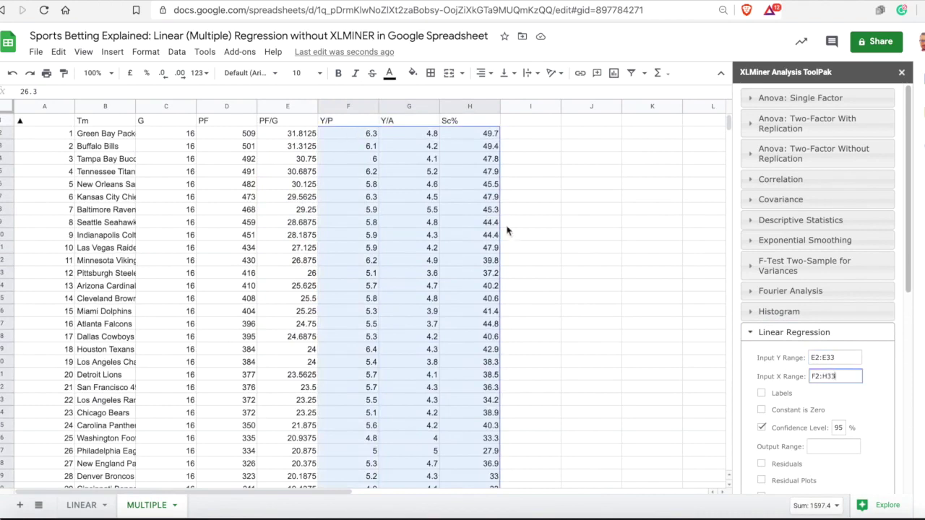
Insert seven empty columns before column K
{"action": "left_click_drag", "start_coordinate": [345, 492], "coordinate": [519, 491]}
{"action": "left_click_drag", "start_coordinate": [285, 106], "coordinate": [655, 138]}
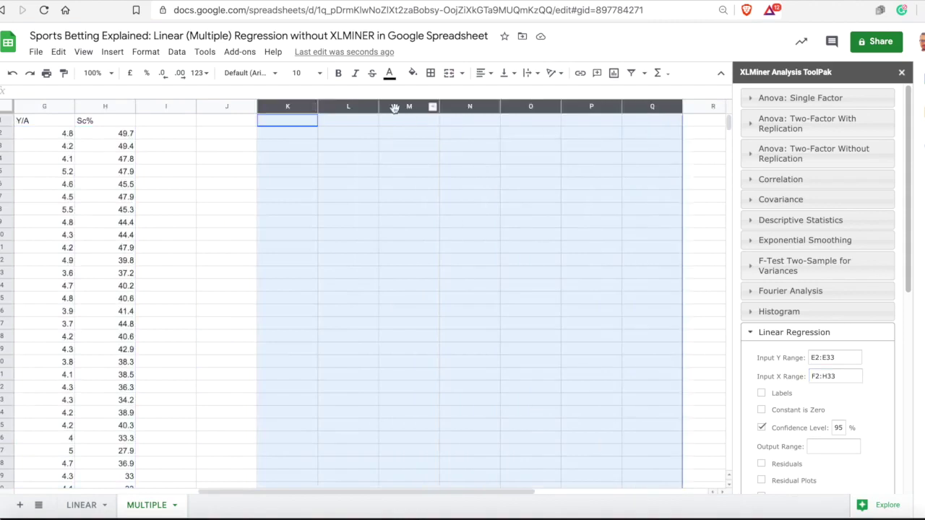
{"action": "right_click", "coordinate": [393, 108]}
{"action": "left_click", "coordinate": [448, 176]}
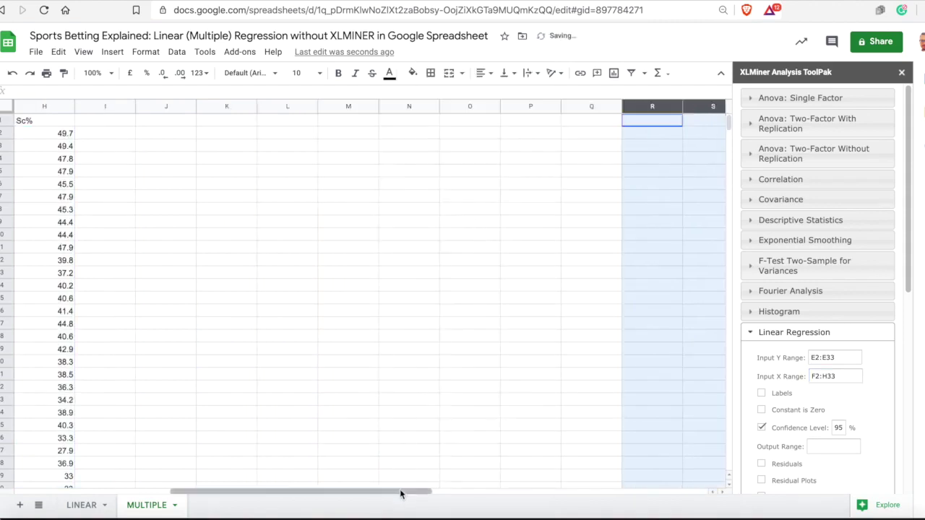
{"action": "left_click_drag", "start_coordinate": [402, 493], "coordinate": [338, 491]}
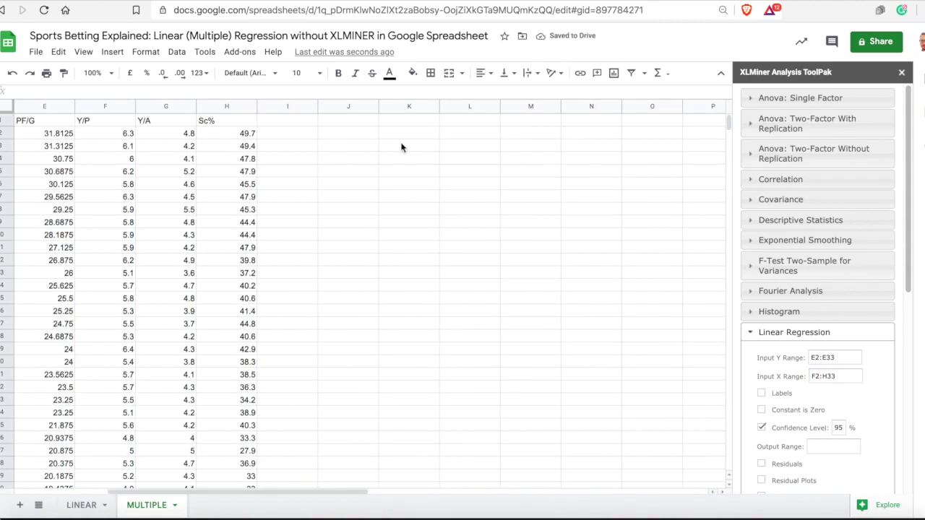
Run the linear regression with its output range at K2 and close the XLMiner Analysis ToolPak
{"action": "left_click", "coordinate": [423, 137]}
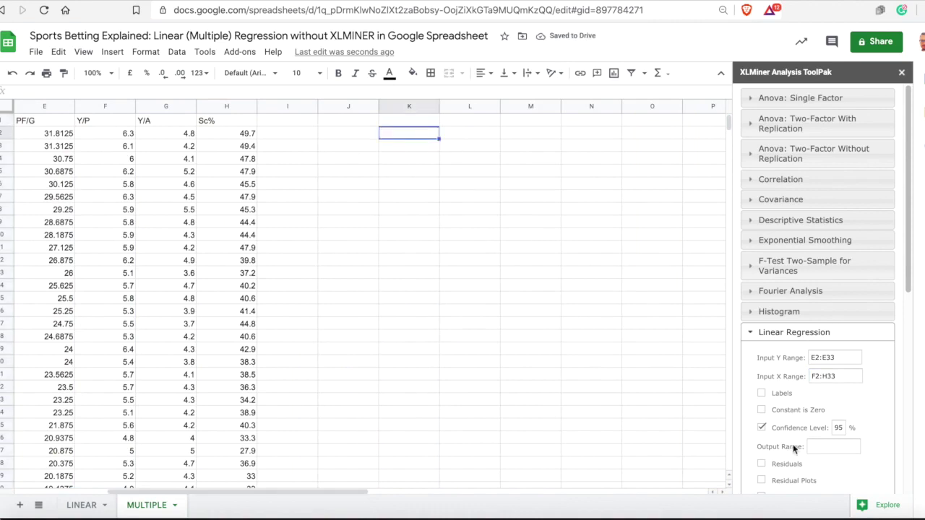
{"action": "left_click", "coordinate": [819, 446]}
{"action": "type", "text": "K2"}
{"action": "scroll", "coordinate": [747, 366], "scroll_direction": "down", "scroll_amount": 1}
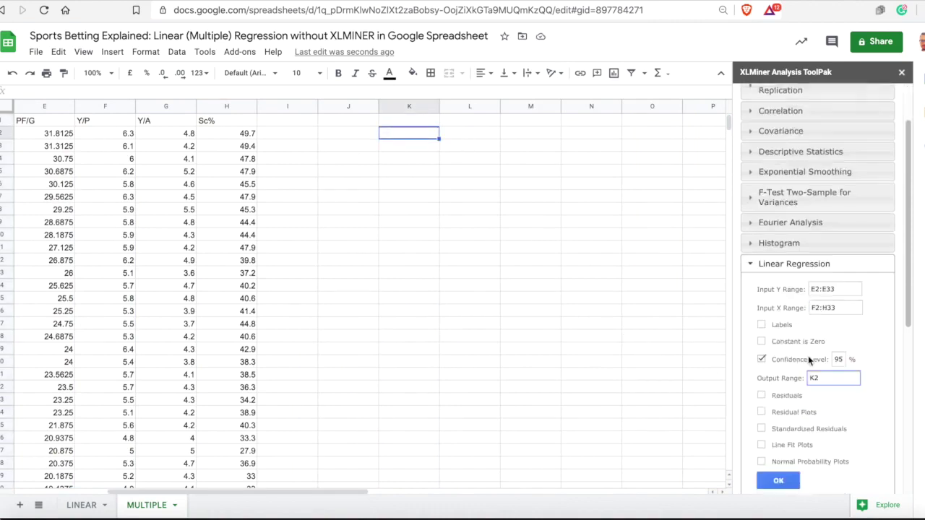
{"action": "left_click", "coordinate": [778, 478]}
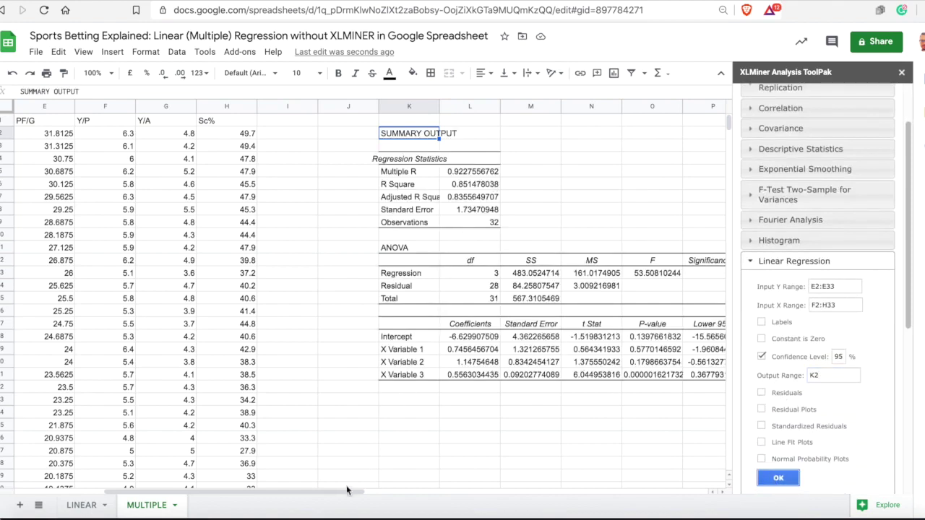
{"action": "left_click_drag", "start_coordinate": [346, 491], "coordinate": [382, 491]}
{"action": "left_click", "coordinate": [903, 74]}
Enter =LINEST(E2:E33,F2:H33,1,1) in cell K26, below the multiple regression output
{"action": "scroll", "coordinate": [383, 307], "scroll_direction": "down", "scroll_amount": 3}
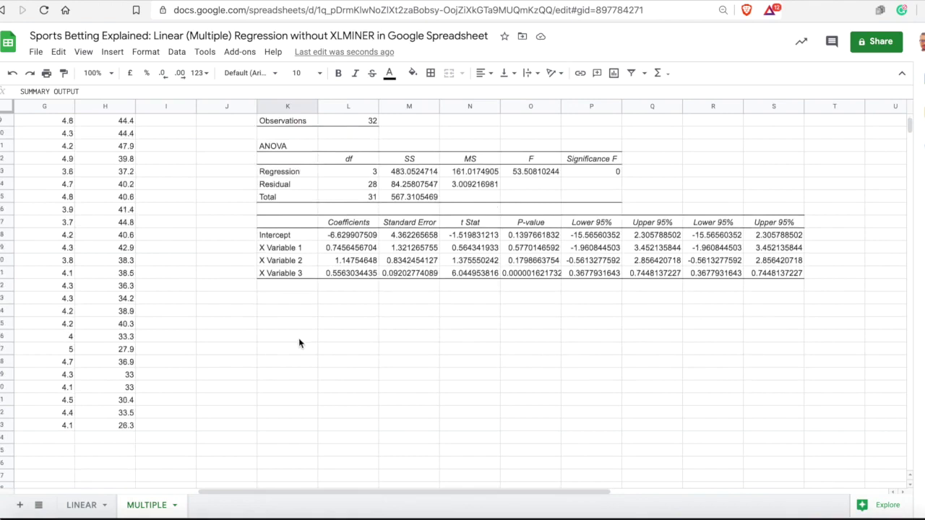
{"action": "left_click", "coordinate": [300, 343]}
{"action": "type", "text": "=lines"}
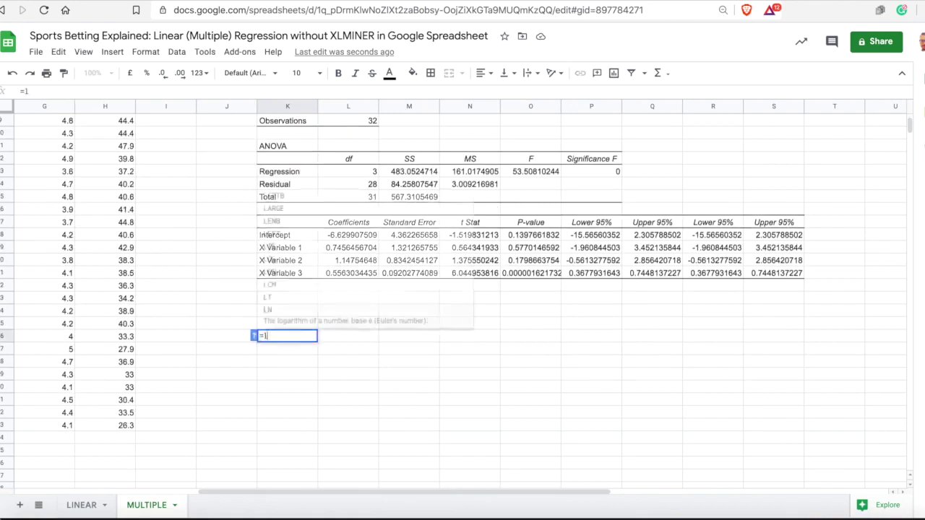
{"action": "left_click", "coordinate": [289, 310]}
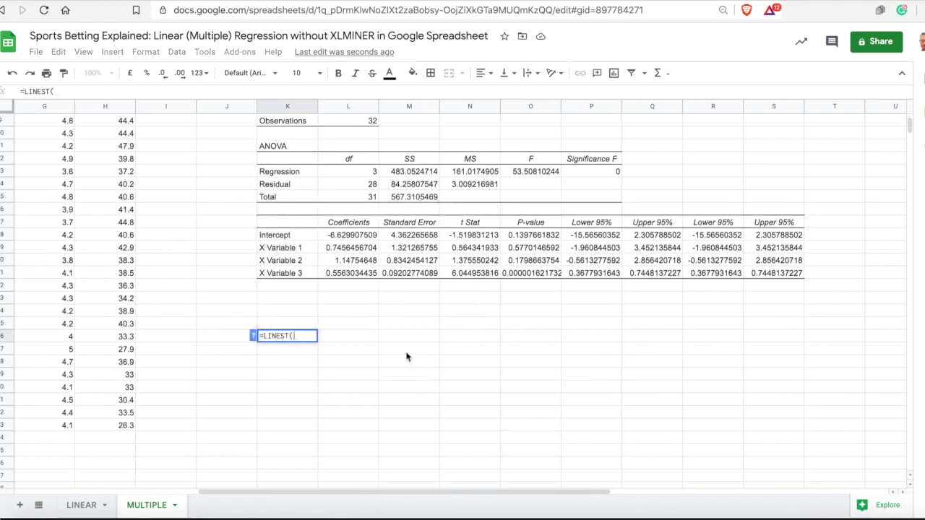
{"action": "left_click_drag", "start_coordinate": [337, 496], "coordinate": [245, 493]}
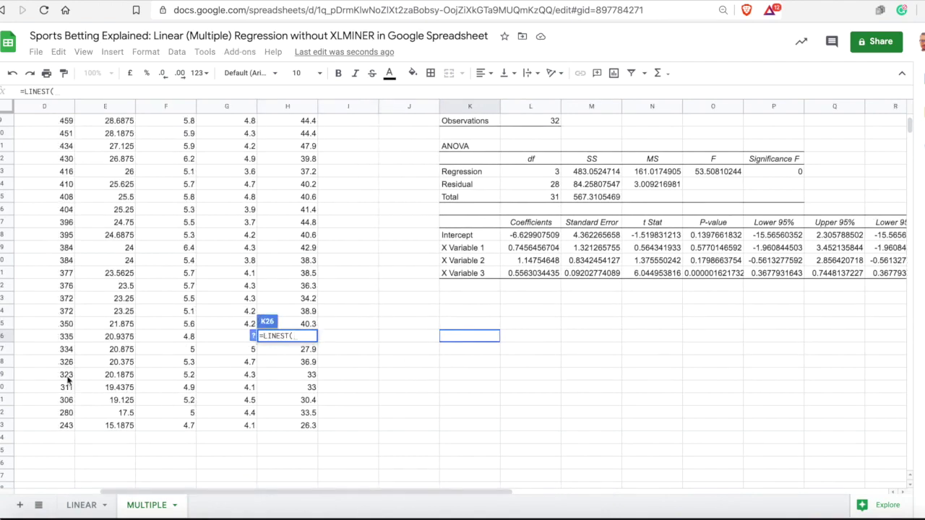
{"action": "scroll", "coordinate": [147, 204], "scroll_direction": "up", "scroll_amount": 3}
{"action": "left_click_drag", "start_coordinate": [118, 137], "coordinate": [108, 450]}
{"action": "type", "text": ","}
{"action": "left_click_drag", "start_coordinate": [296, 455], "coordinate": [186, 137]}
{"action": "type", "text": ",1,1)"}
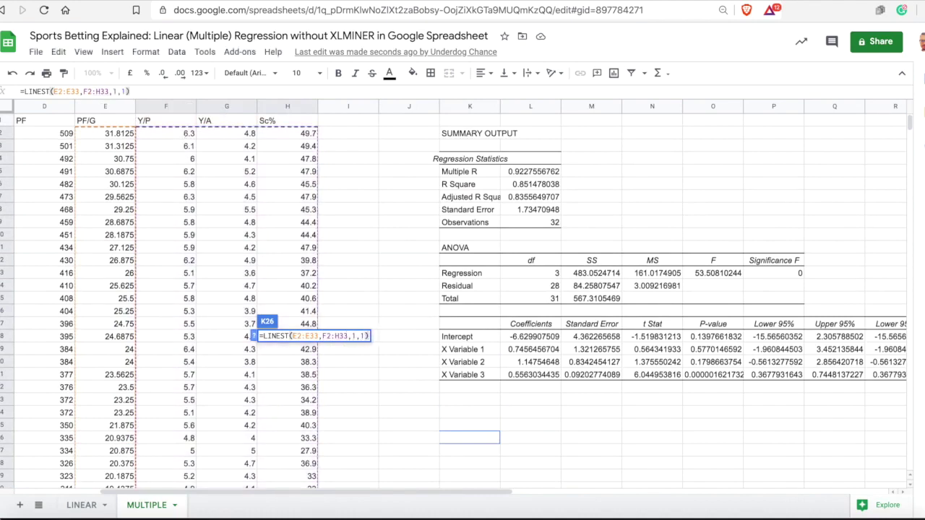
{"action": "key", "text": "Return"}
{"action": "scroll", "coordinate": [560, 145], "scroll_direction": "down", "scroll_amount": 3}
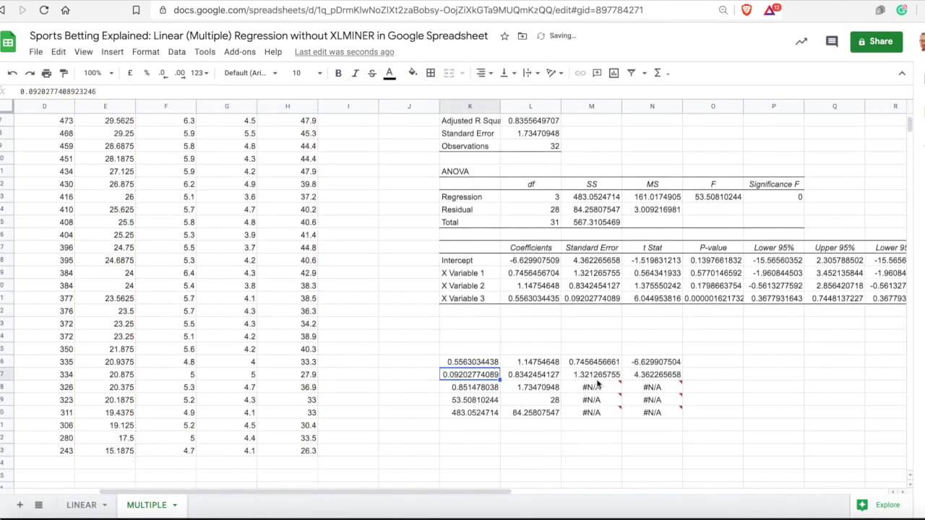
Check the LINEST error cells in M28:N30 and compare the coefficients in row 26 with the regression output
{"action": "left_click", "coordinate": [598, 389]}
{"action": "left_click", "coordinate": [755, 363]}
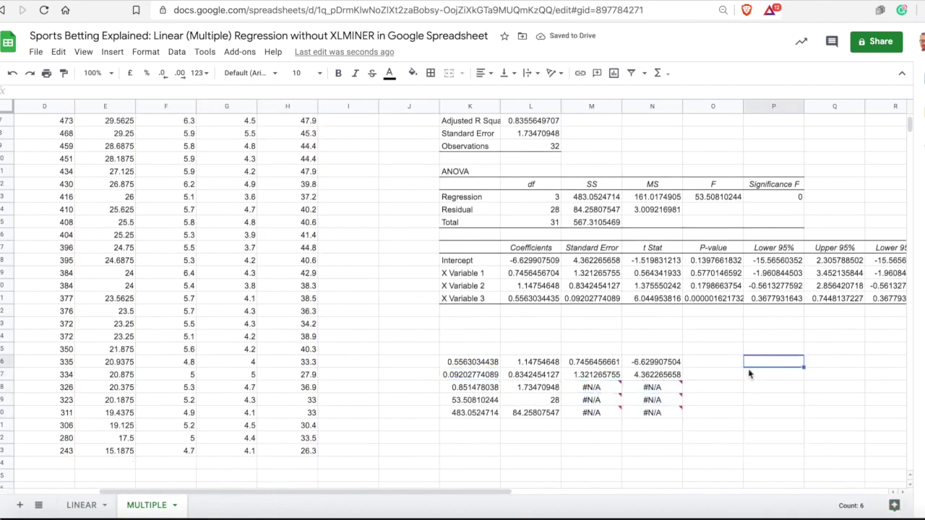
{"action": "left_click", "coordinate": [475, 363]}
{"action": "scroll", "coordinate": [552, 311], "scroll_direction": "up", "scroll_amount": 2}
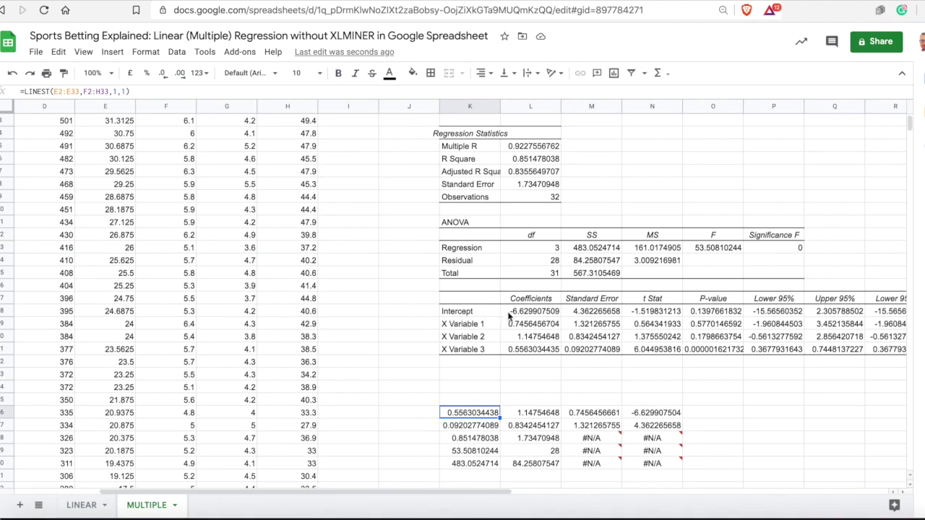
Head the last two LINEST coefficient columns Variable 1 in M25 and Intercept in N25
{"action": "left_click", "coordinate": [648, 401]}
{"action": "type", "text": "Intercept"}
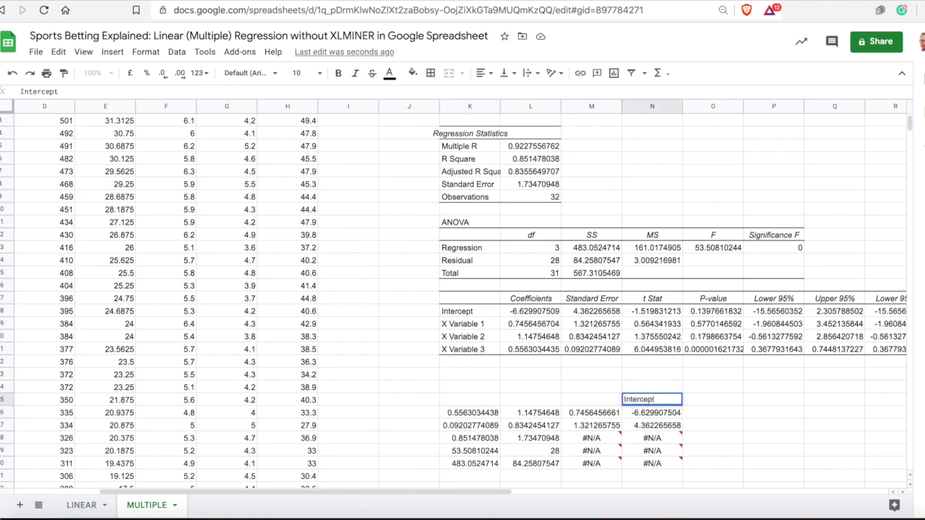
{"action": "key", "text": "Return"}
{"action": "key", "text": "Down"}
{"action": "left_click", "coordinate": [584, 402]}
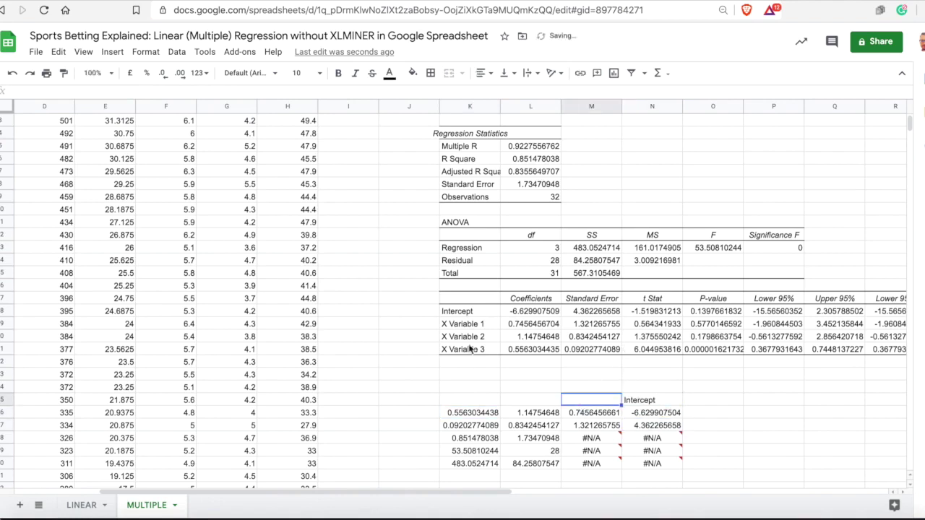
{"action": "type", "text": "Variab"}
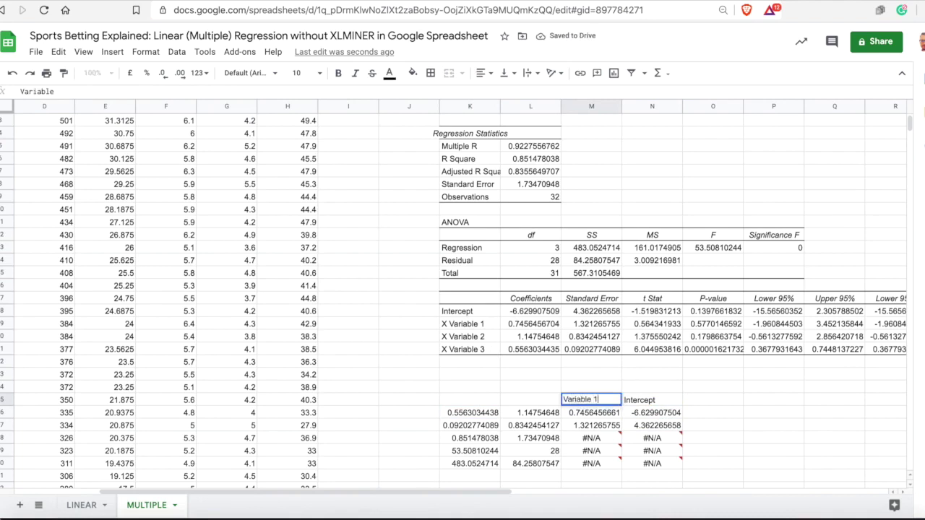
{"action": "type", "text": "le 1"}
{"action": "key", "text": "Return"}
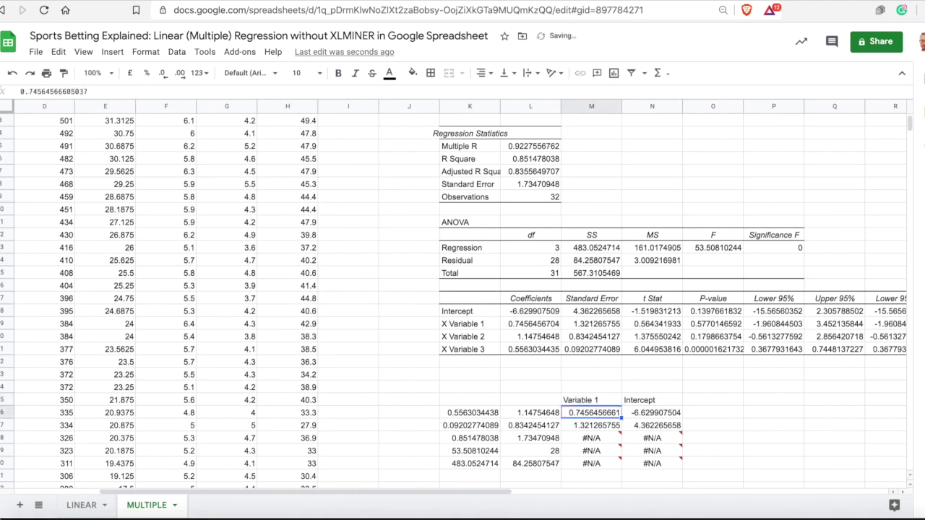
Head the remaining two LINEST coefficient columns Variable 2 in L25 and Variable 3 in K25
{"action": "left_click", "coordinate": [523, 401]}
{"action": "type", "text": "Variabke"}
{"action": "key", "text": "BackSpace"}
{"action": "key", "text": "BackSpace"}
{"action": "key", "text": "BackSpace"}
{"action": "type", "text": "le 2"}
{"action": "key", "text": "Return"}
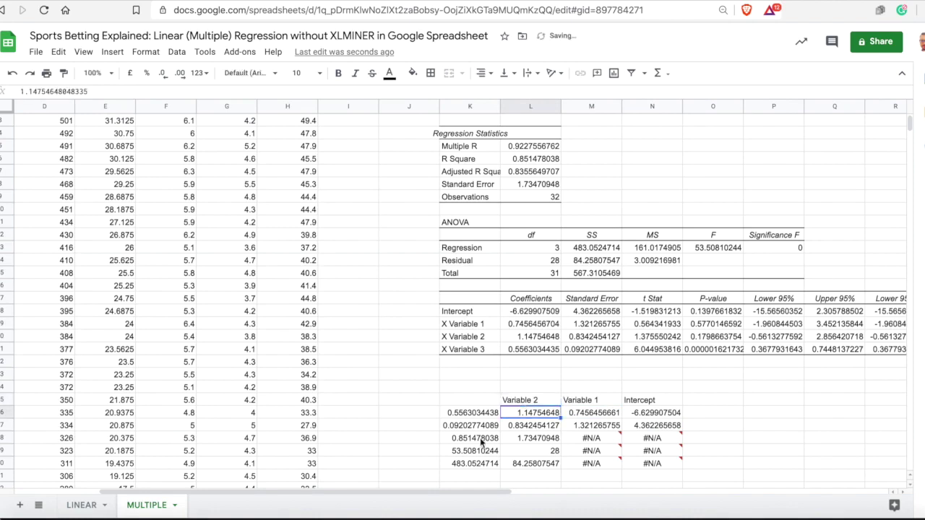
{"action": "left_click", "coordinate": [479, 406]}
{"action": "type", "text": "Variable 3"}
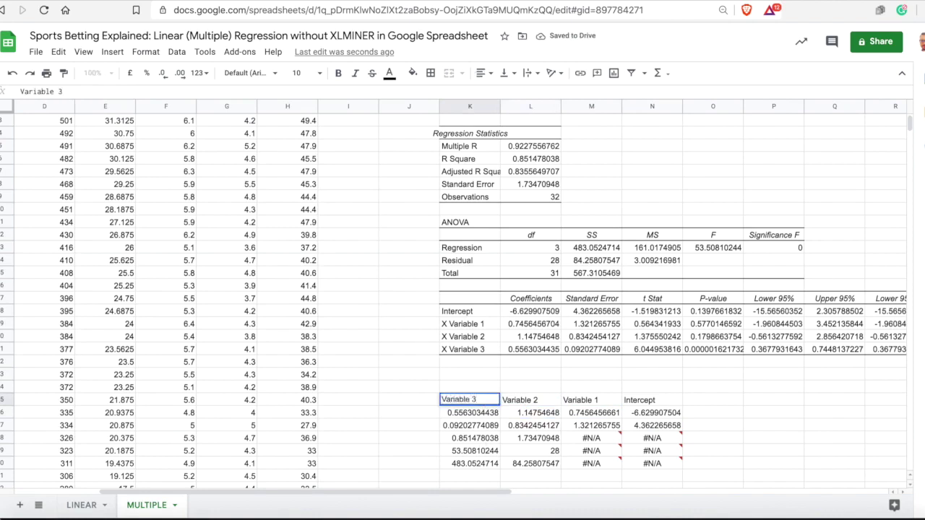
{"action": "key", "text": "Return"}
Make the regression output coefficients in L18:L21 bold and red
{"action": "left_click_drag", "start_coordinate": [521, 314], "coordinate": [549, 351]}
{"action": "left_click", "coordinate": [337, 73]}
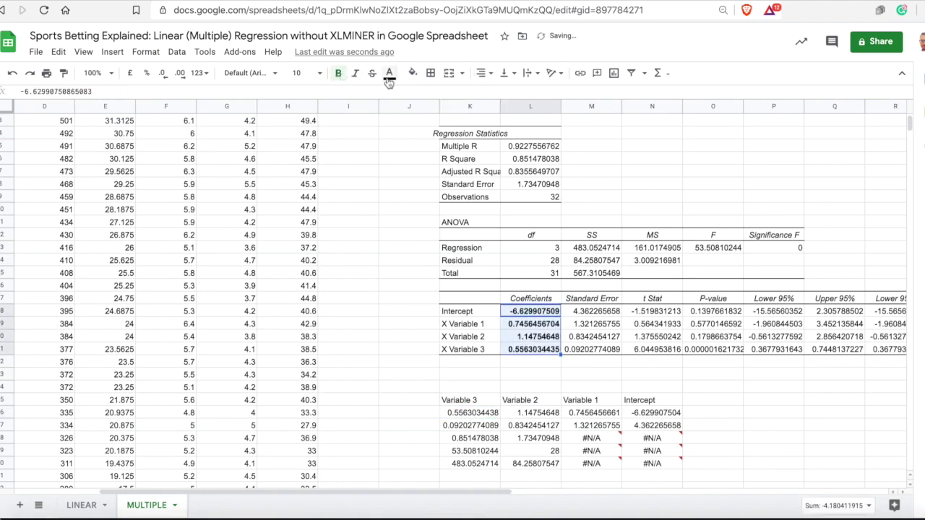
{"action": "left_click", "coordinate": [388, 73]}
{"action": "left_click", "coordinate": [406, 127]}
{"action": "left_click", "coordinate": [591, 323]}
Make the LINEST coefficients in K26:N26 bold
{"action": "scroll", "coordinate": [382, 211], "scroll_direction": "up", "scroll_amount": 1}
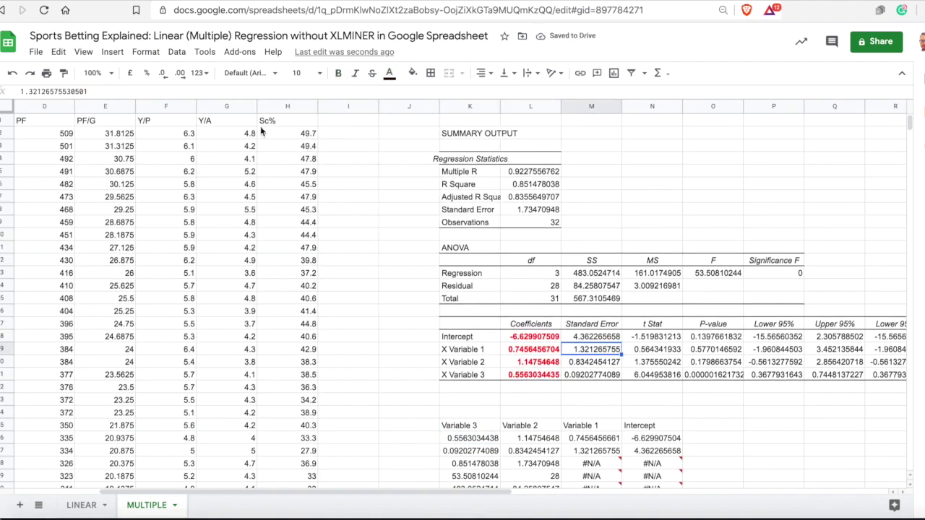
{"action": "scroll", "coordinate": [336, 215], "scroll_direction": "down", "scroll_amount": 4}
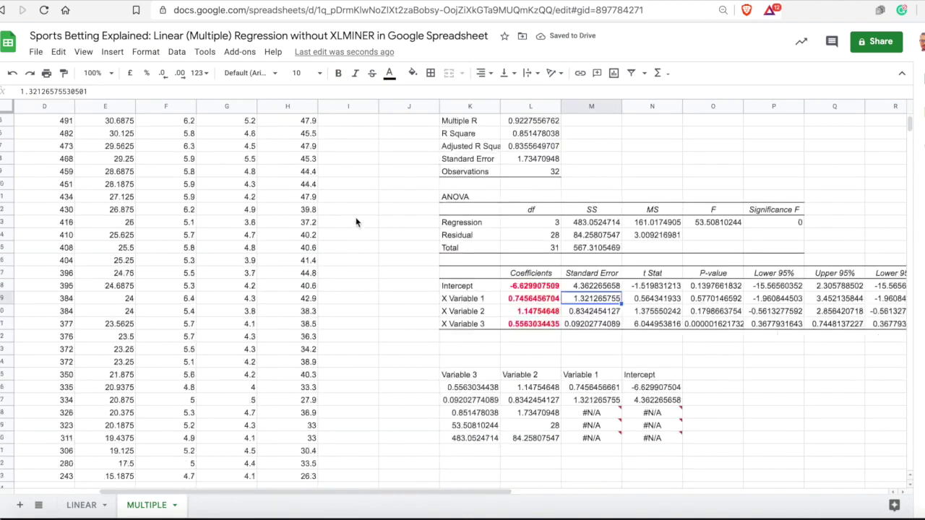
{"action": "mouse_move", "coordinate": [589, 338]}
{"action": "scroll", "coordinate": [498, 326], "scroll_direction": "up", "scroll_amount": 1}
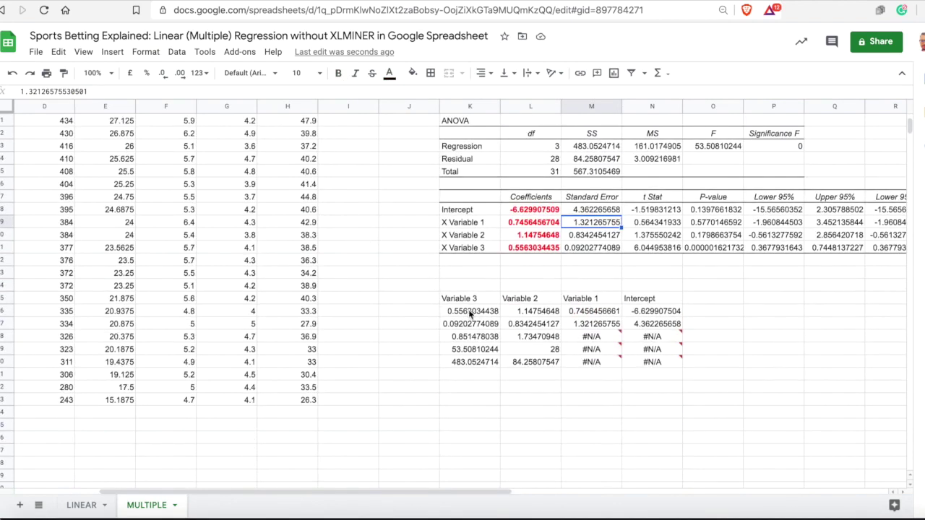
{"action": "left_click_drag", "start_coordinate": [469, 312], "coordinate": [650, 312]}
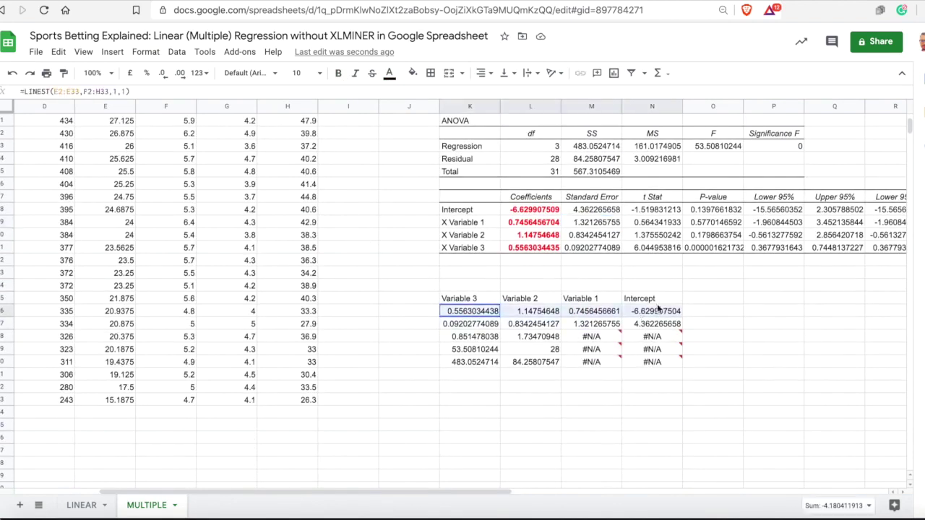
{"action": "left_click", "coordinate": [339, 73]}
{"action": "left_click", "coordinate": [591, 324]}
Compare the LINEST values in row 27 with the Standard Error column of the regression output, starting with Variable 3
{"action": "scroll", "coordinate": [494, 217], "scroll_direction": "up", "scroll_amount": 4}
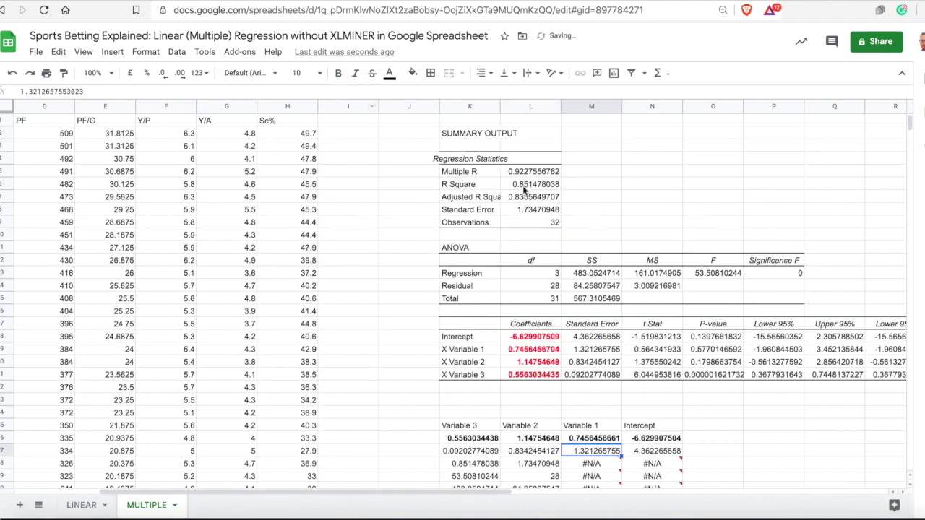
{"action": "scroll", "coordinate": [522, 186], "scroll_direction": "down", "scroll_amount": 1}
{"action": "scroll", "coordinate": [522, 187], "scroll_direction": "up", "scroll_amount": 1}
{"action": "left_click", "coordinate": [482, 451]}
{"action": "left_click", "coordinate": [594, 374]}
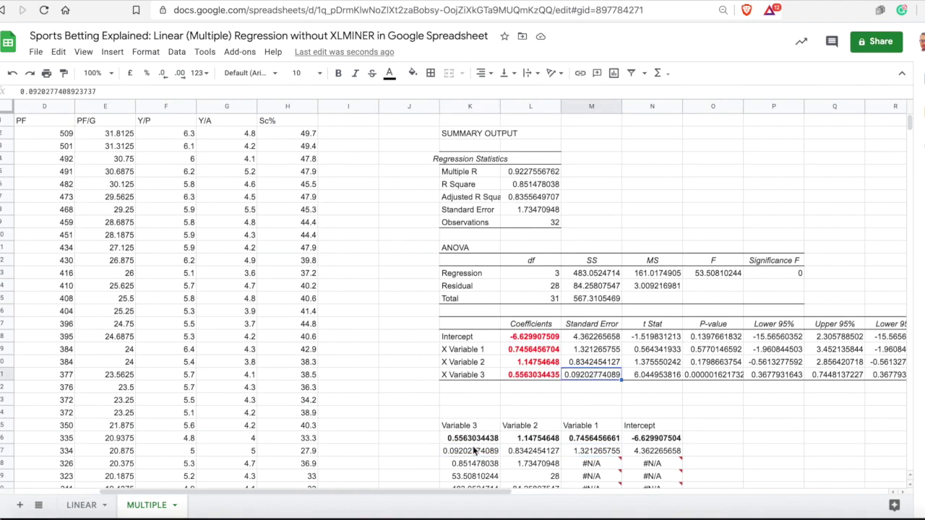
{"action": "scroll", "coordinate": [499, 443], "scroll_direction": "down", "scroll_amount": 1}
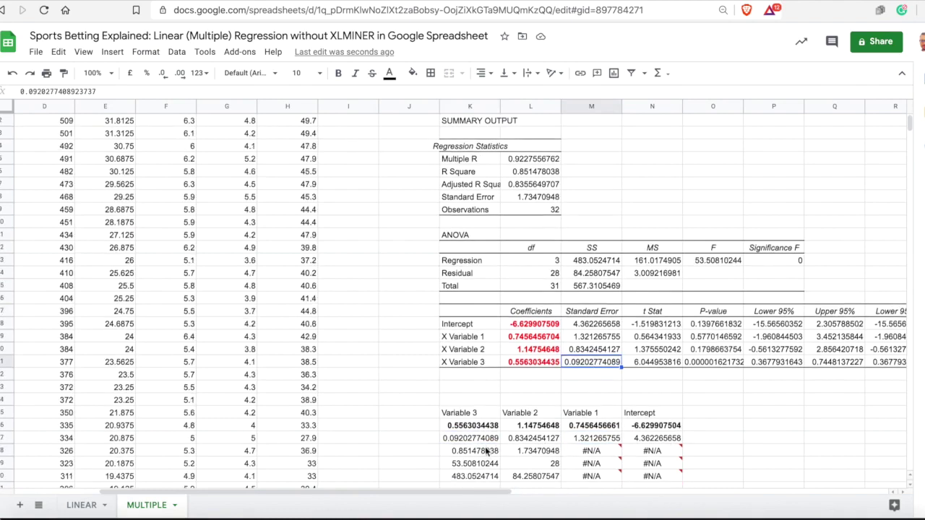
Label the LINEST rows R Square in J28 and STD ERR in J27
{"action": "left_click", "coordinate": [480, 452]}
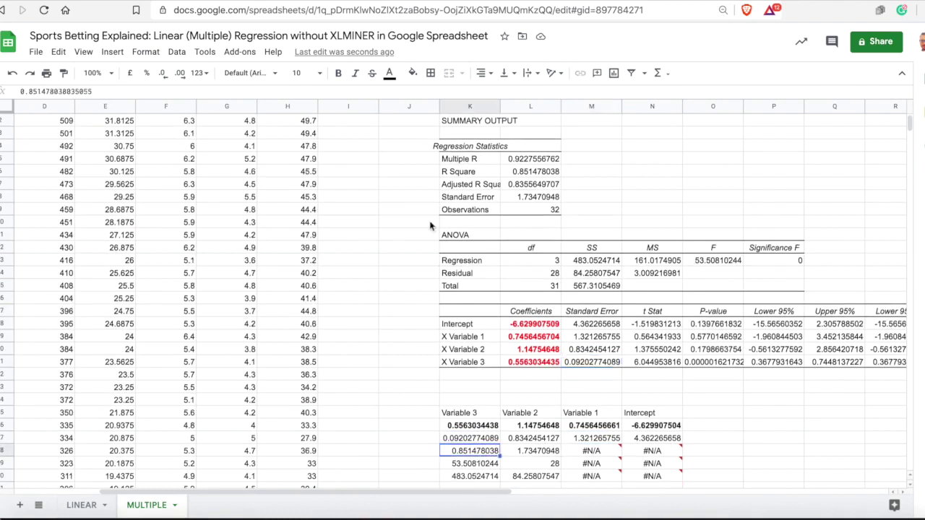
{"action": "left_click", "coordinate": [423, 451]}
{"action": "type", "text": "R Square"}
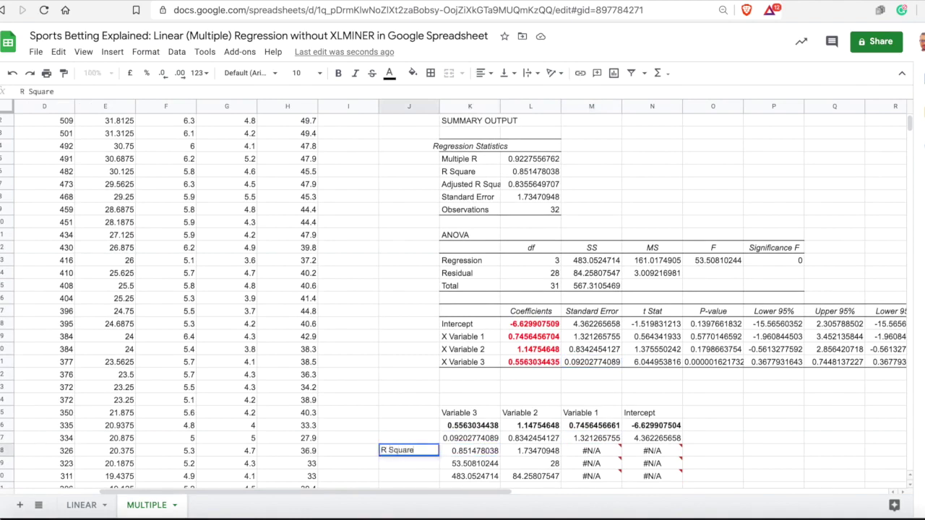
{"action": "left_click", "coordinate": [408, 438]}
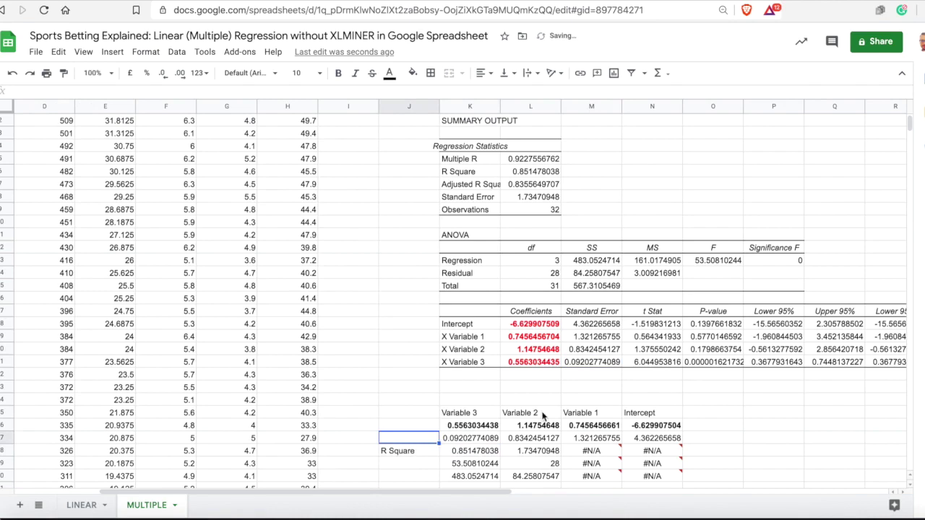
{"action": "type", "text": "STD ERR"}
{"action": "key", "text": "Return"}
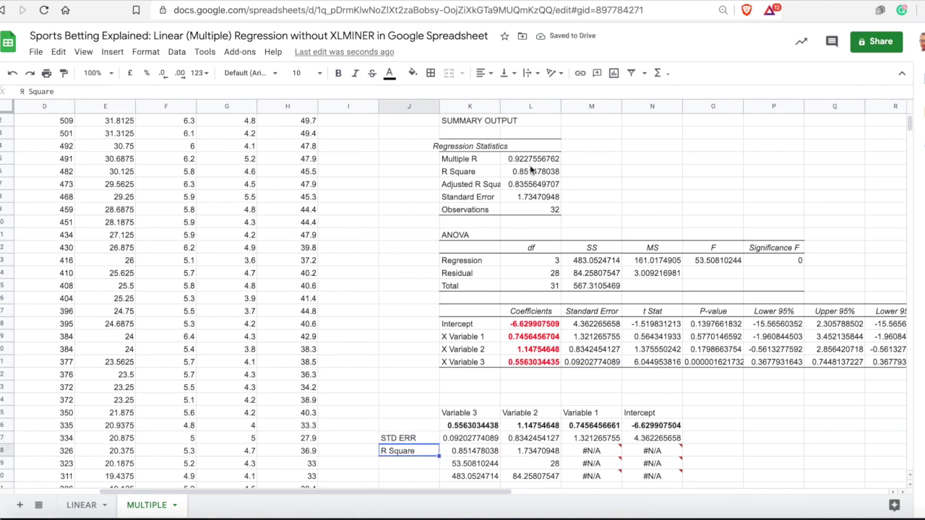
Label the last two LINEST rows F in J29 and SS in J30
{"action": "left_click", "coordinate": [442, 466]}
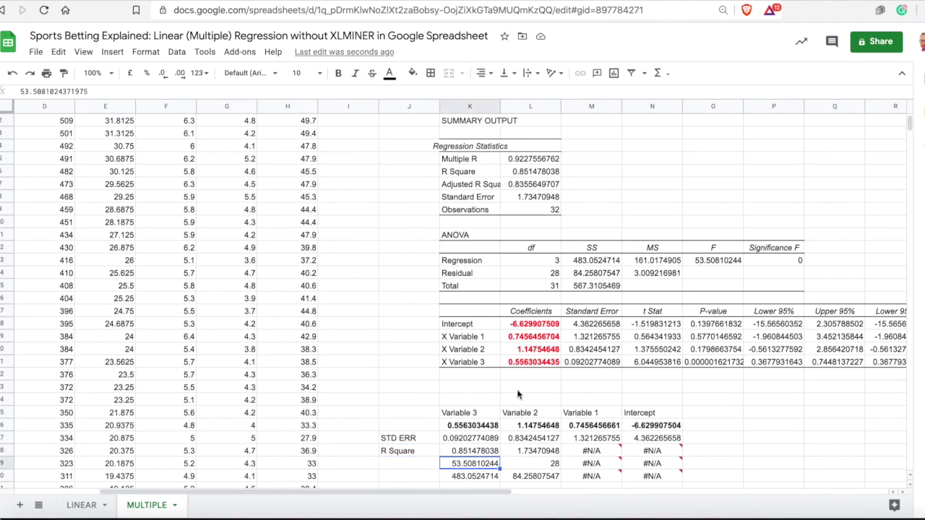
{"action": "key", "text": "Left"}
{"action": "type", "text": "F"}
{"action": "key", "text": "Return"}
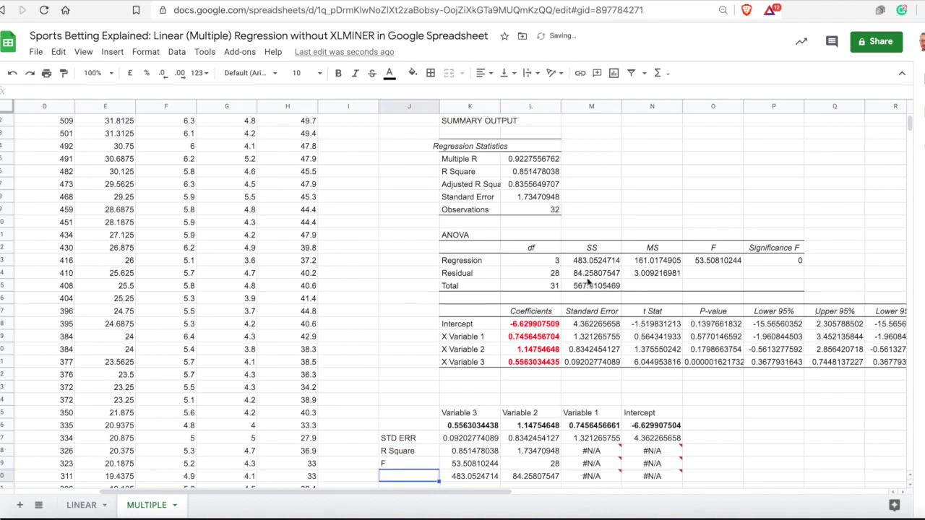
{"action": "type", "text": "SS"}
{"action": "key", "text": "Return"}
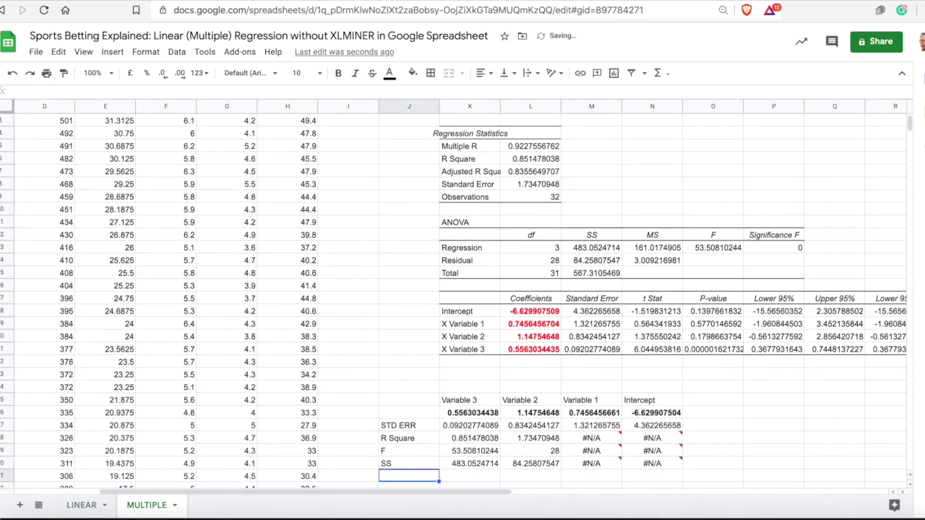
Center-align the data columns E to H, from PF/G to Sc%
{"action": "scroll", "coordinate": [556, 437], "scroll_direction": "up", "scroll_amount": 2}
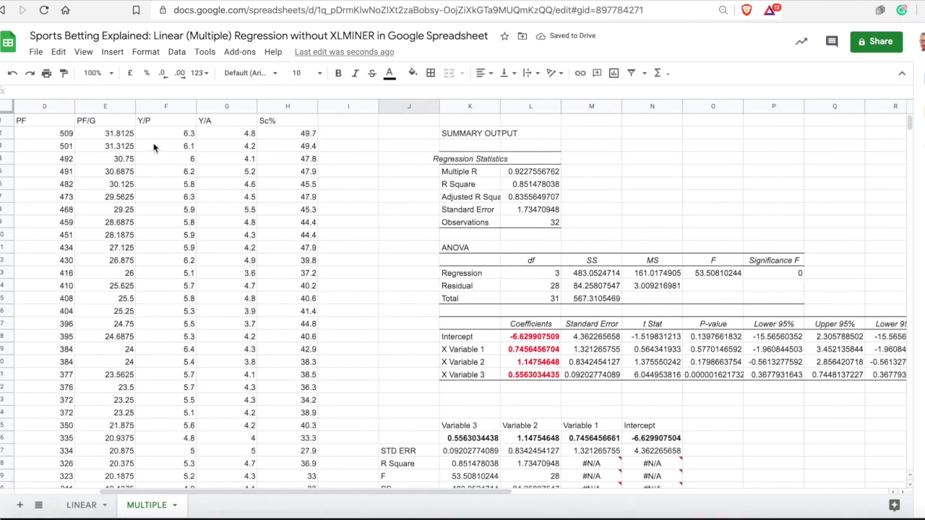
{"action": "left_click_drag", "start_coordinate": [126, 105], "coordinate": [287, 106]}
{"action": "left_click", "coordinate": [480, 72]}
{"action": "left_click", "coordinate": [322, 209]}
Start a prediction formula in I2 with the intercept plus the Variable 1 coefficient times Y/P, =N26+M26*F2+
{"action": "left_click", "coordinate": [325, 137]}
{"action": "type", "text": "="}
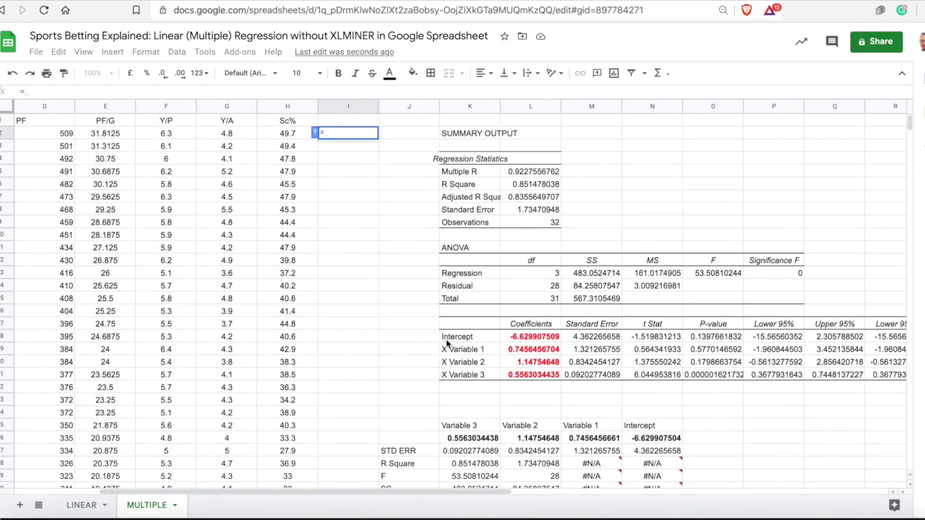
{"action": "left_click", "coordinate": [652, 439]}
{"action": "type", "text": "+"}
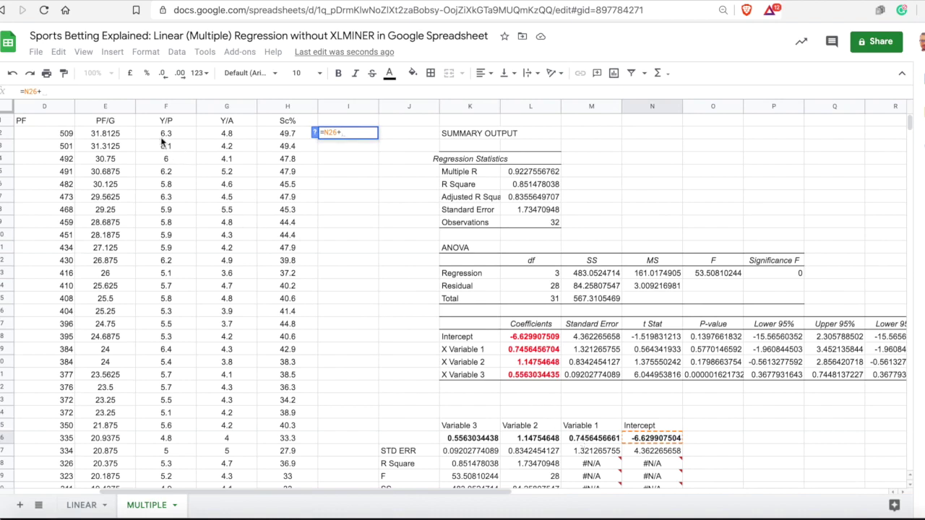
{"action": "left_click", "coordinate": [604, 439]}
{"action": "type", "text": "*"}
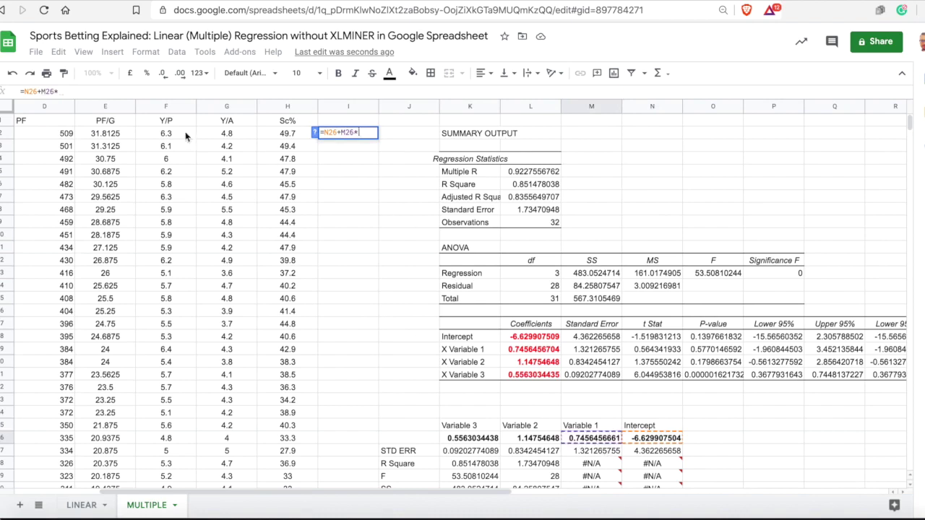
{"action": "left_click", "coordinate": [185, 136]}
{"action": "type", "text": "+"}
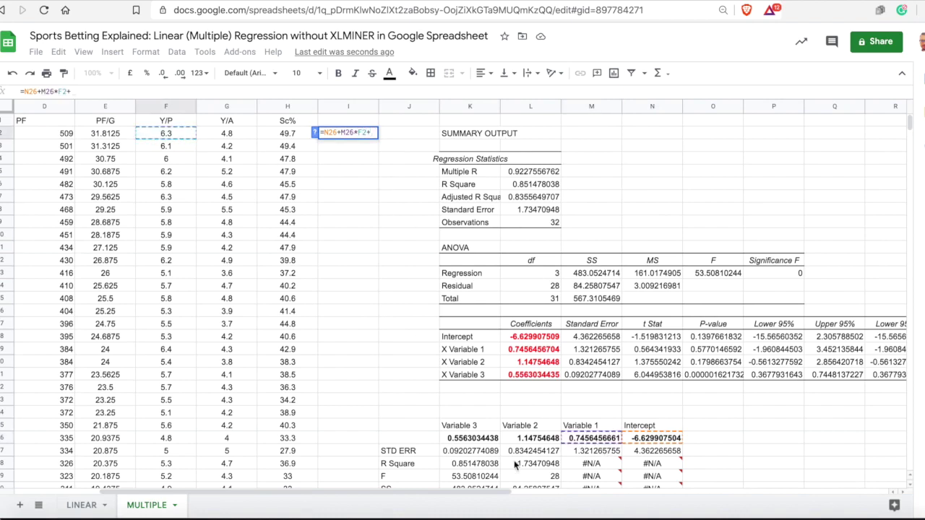
Extend the I2 formula with the Variable 2 and Variable 3 terms, L26*G2+K26*H2
{"action": "left_click", "coordinate": [518, 438]}
{"action": "type", "text": "*"}
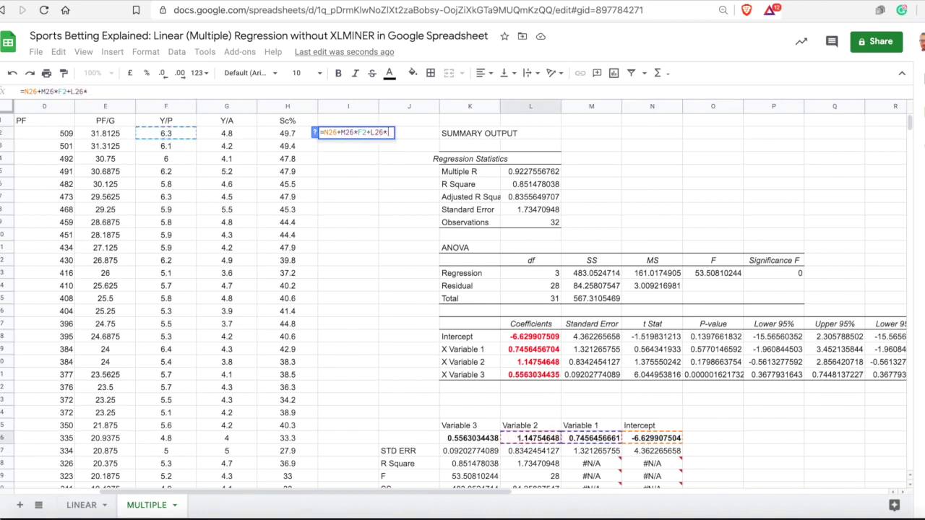
{"action": "left_click", "coordinate": [243, 135]}
{"action": "type", "text": "+"}
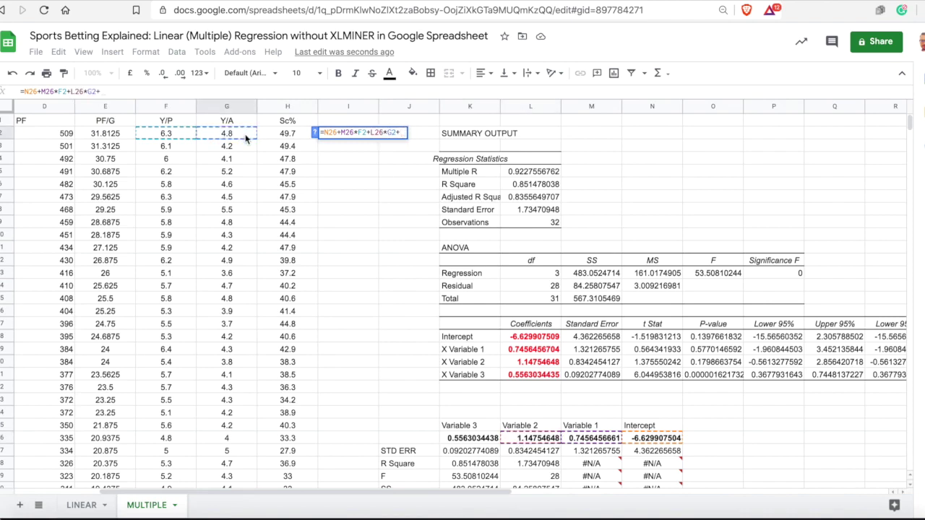
{"action": "left_click", "coordinate": [478, 438]}
{"action": "type", "text": "*"}
{"action": "left_click", "coordinate": [285, 134]}
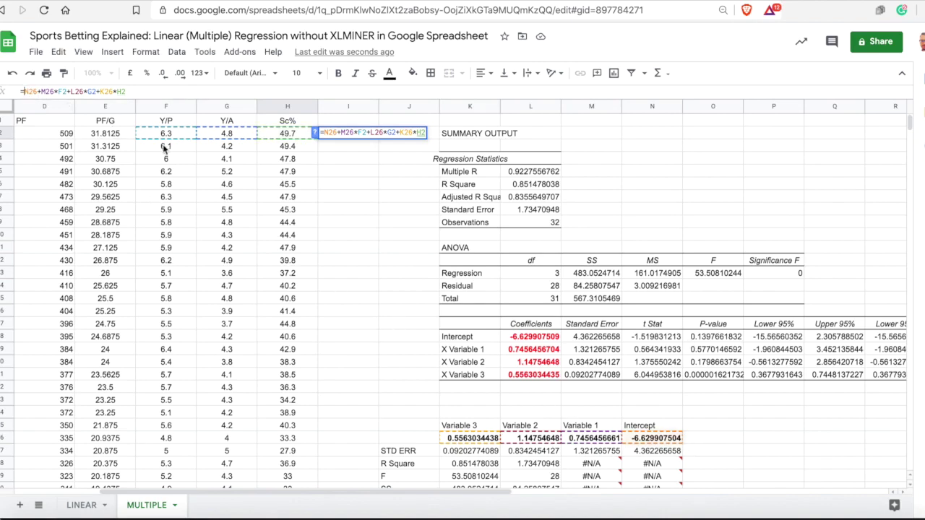
Make the coefficient references in I2 absolute and enter the formula as =$N$26+$M$26*F2+$L$26*G2+$K$26*H2
{"action": "left_click", "coordinate": [25, 91]}
{"action": "type", "text": "$"}
{"action": "left_click", "coordinate": [33, 91]}
{"action": "type", "text": "$"}
{"action": "left_click", "coordinate": [46, 91]}
{"action": "type", "text": "$"}
{"action": "left_click", "coordinate": [57, 91]}
{"action": "type", "text": "$"}
{"action": "left_click", "coordinate": [88, 91]}
{"action": "type", "text": "$L$"}
{"action": "left_click", "coordinate": [97, 91]}
{"action": "type", "text": "$"}
{"action": "left_click", "coordinate": [126, 91]}
{"action": "type", "text": "$K$"}
{"action": "left_click", "coordinate": [132, 91]}
{"action": "type", "text": "$"}
{"action": "key", "text": "Return"}
Fill the prediction formula from I2 down column I alongside the data rows
{"action": "left_click", "coordinate": [371, 132]}
{"action": "left_click_drag", "start_coordinate": [377, 139], "coordinate": [354, 439]}
{"action": "scroll", "coordinate": [361, 347], "scroll_direction": "up", "scroll_amount": 3}
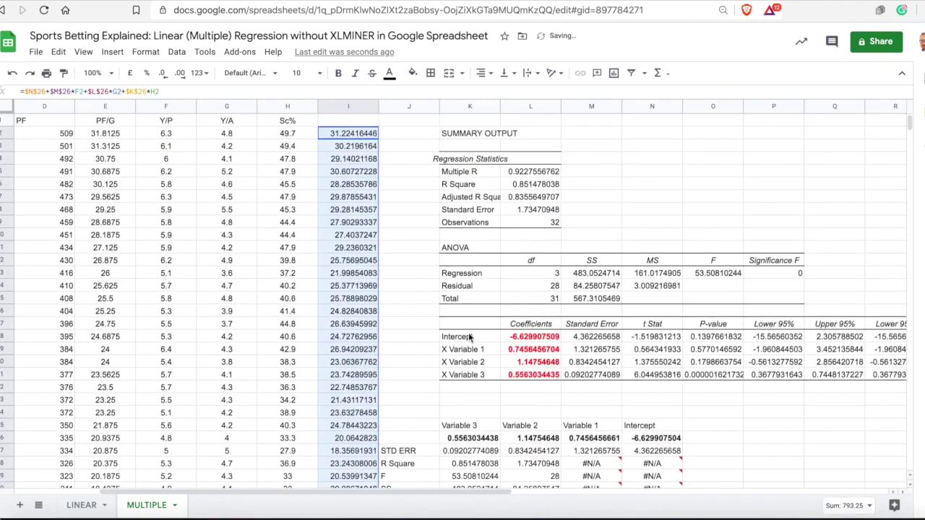